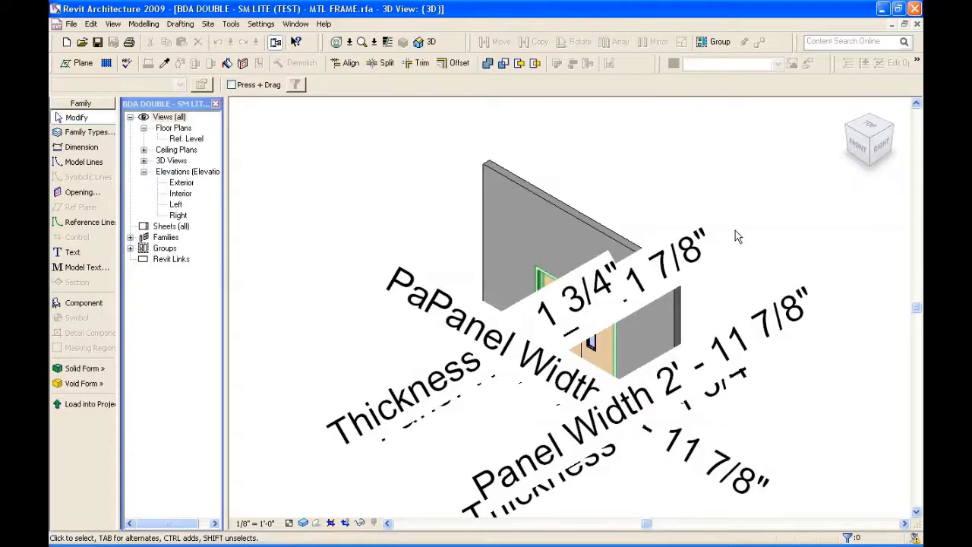
# Examine the double-door family in 3D and open the Ref. Level floor plan
pyautogui.keyDown('shift'); pyautogui.moveTo(735, 230); pyautogui.dragTo(638, 428, button='middle'); pyautogui.keyUp('shift')
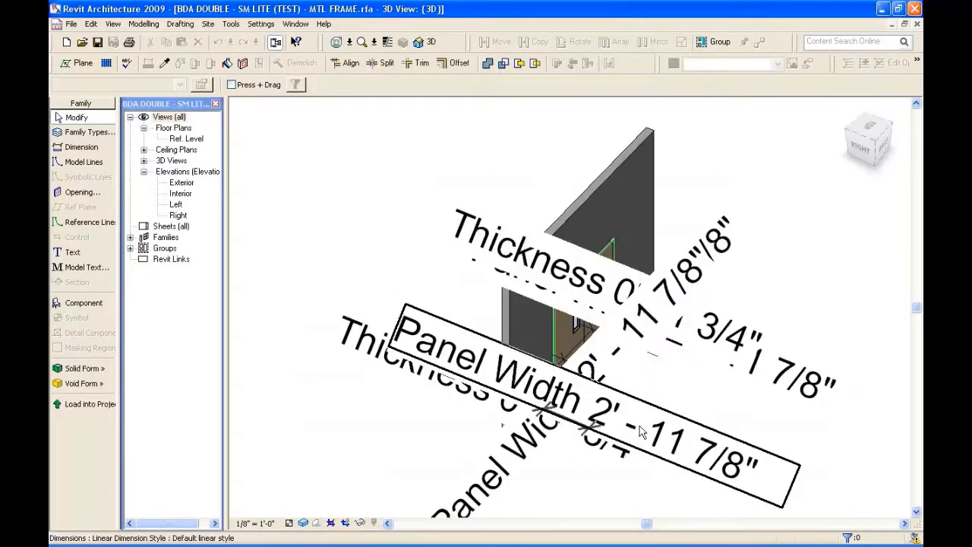
pyautogui.scroll(2, 639, 377)
pyautogui.keyDown('shift'); pyautogui.moveTo(639, 341); pyautogui.dragTo(483, 260, button='middle'); pyautogui.keyUp('shift')
pyautogui.scroll(-2, 483, 260)
pyautogui.keyDown('shift'); pyautogui.moveTo(636, 311); pyautogui.dragTo(911, 391, button='middle'); pyautogui.keyUp('shift')
pyautogui.doubleClick(184, 141)
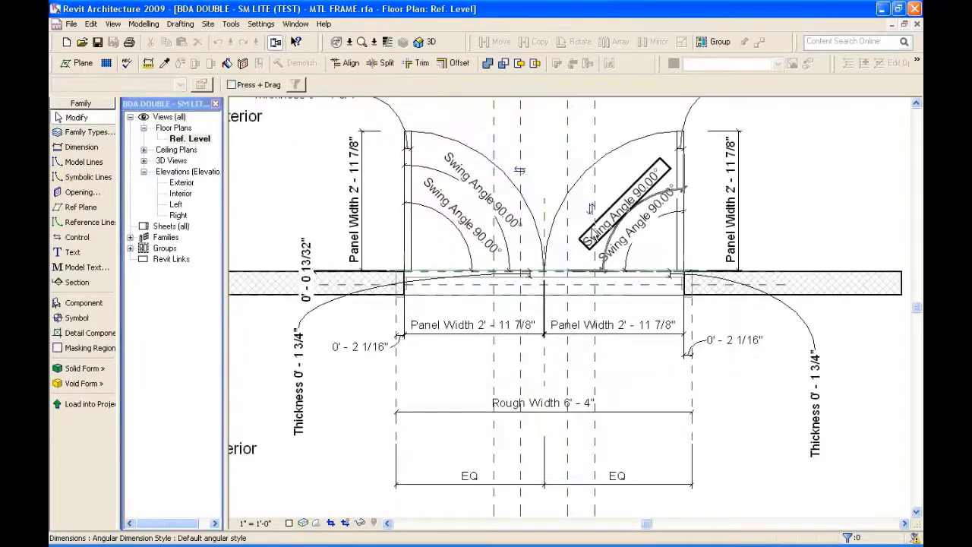
pyautogui.scroll(3, 654, 357)
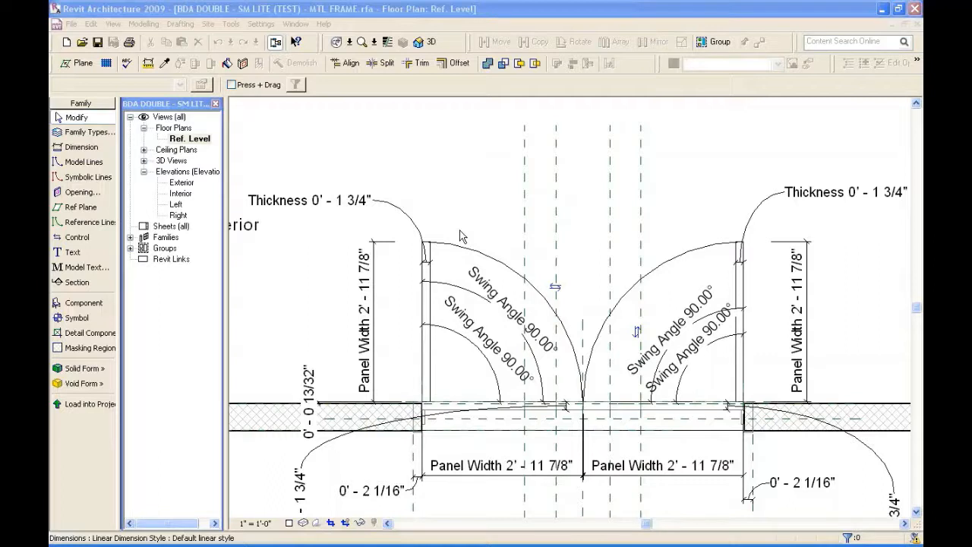
# Inspect the Panel Width dimensions of both door panels, comparing the open-swing ones with those across the opening
pyautogui.click(363, 303)
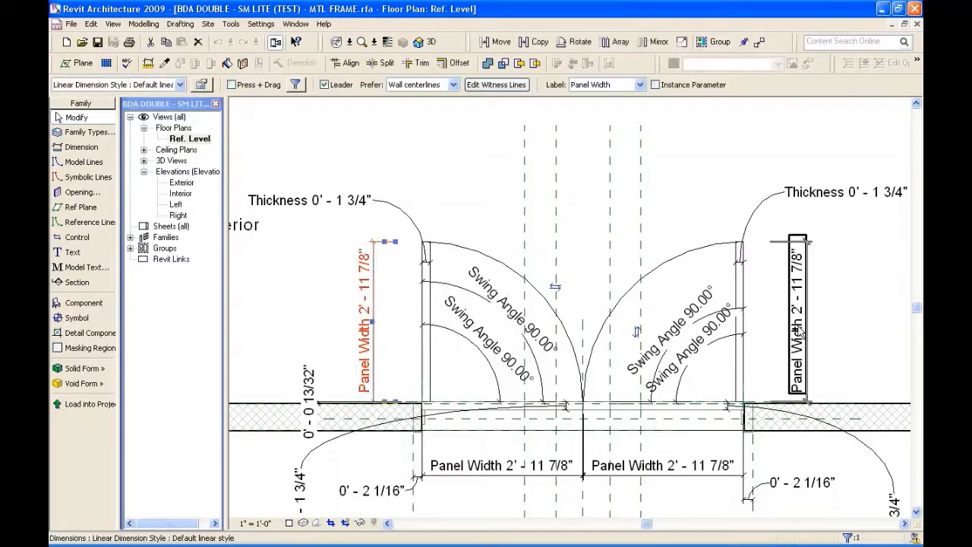
pyautogui.moveTo(673, 372); pyautogui.dragTo(686, 292, button='middle')
pyautogui.scroll(-1, 685, 292)
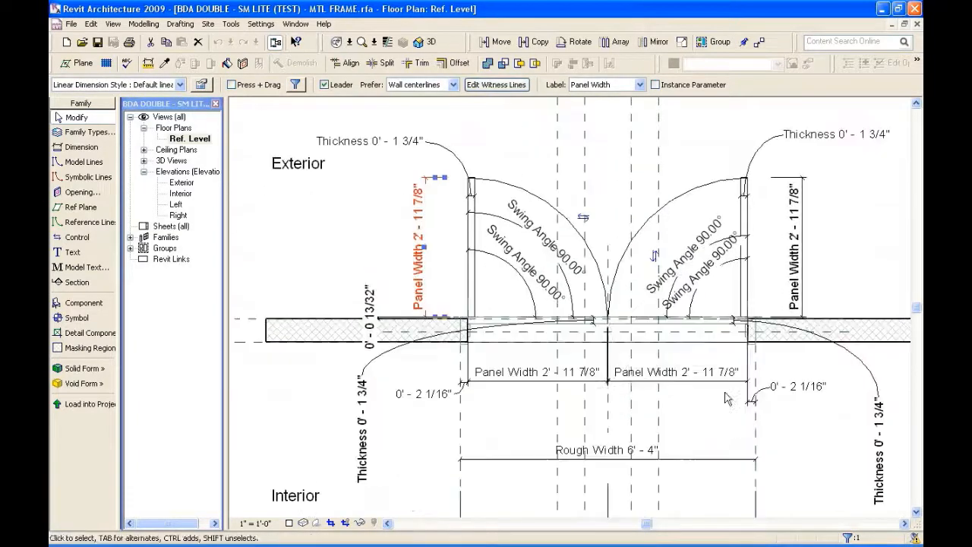
pyautogui.click(680, 373)
pyautogui.click(526, 376)
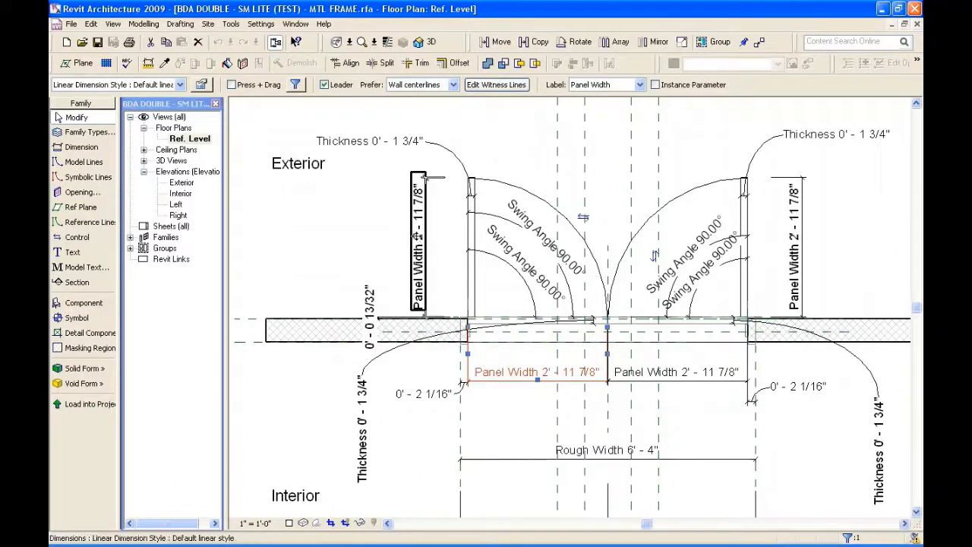
pyautogui.click(417, 241)
pyautogui.click(803, 266)
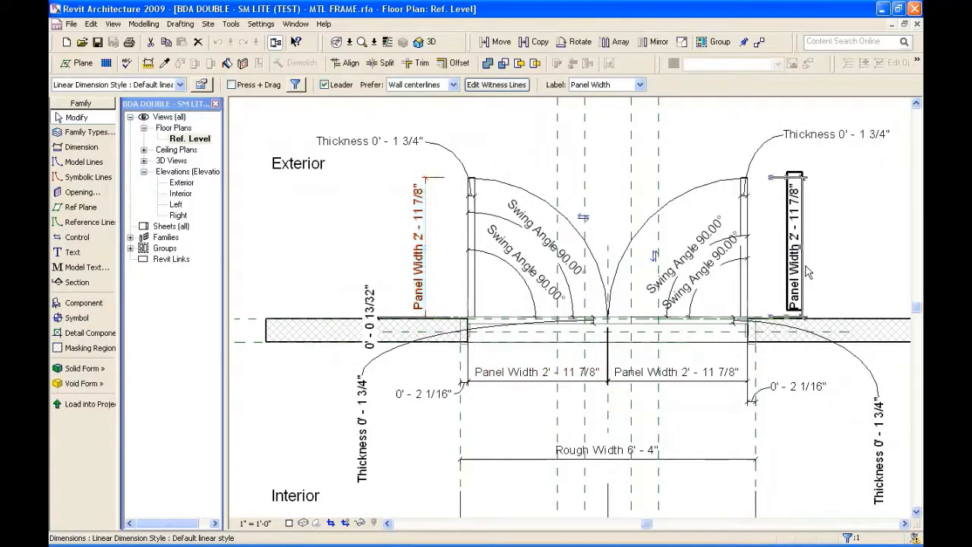
pyautogui.click(669, 376)
pyautogui.click(571, 376)
pyautogui.click(417, 278)
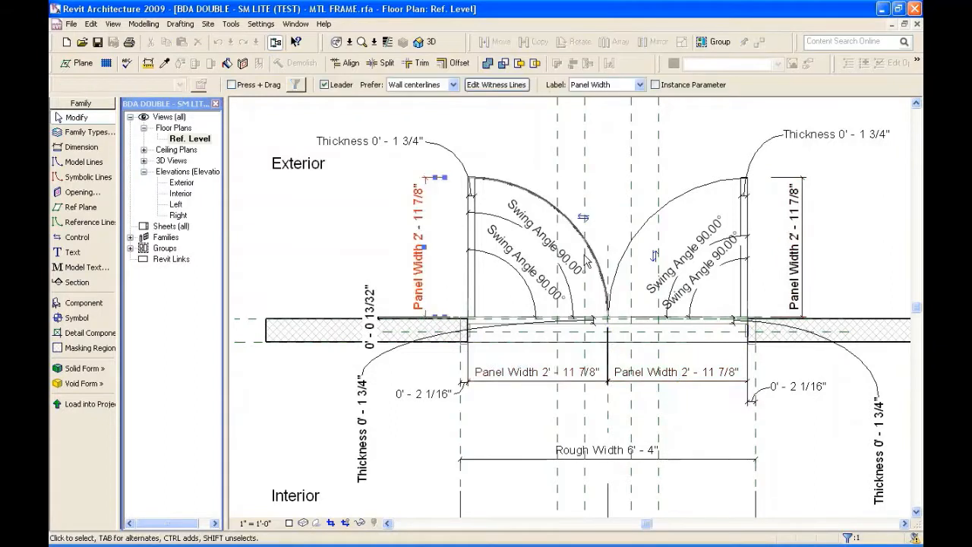
# Inspect the Swing Angle dimensions of both door panels
pyautogui.click(527, 266)
pyautogui.click(541, 255)
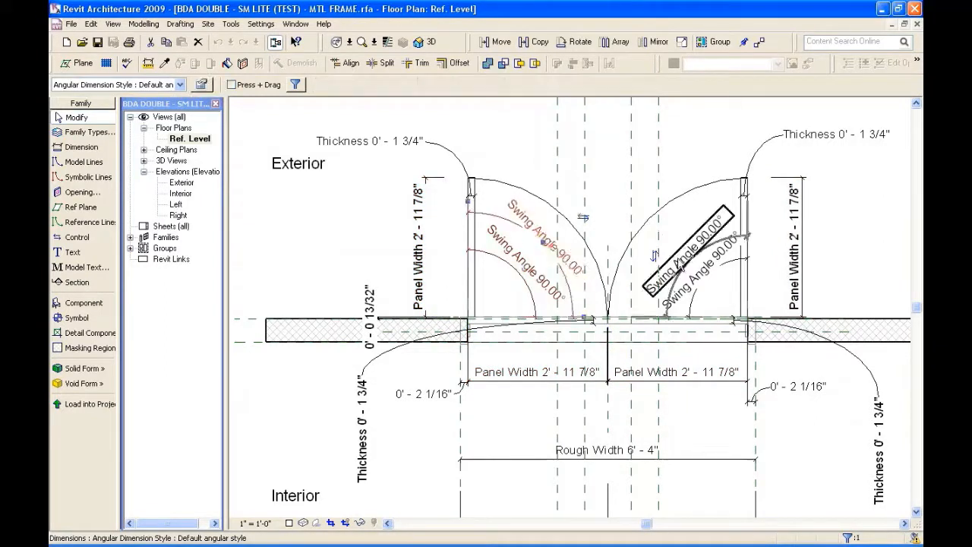
pyautogui.click(670, 271)
pyautogui.click(693, 293)
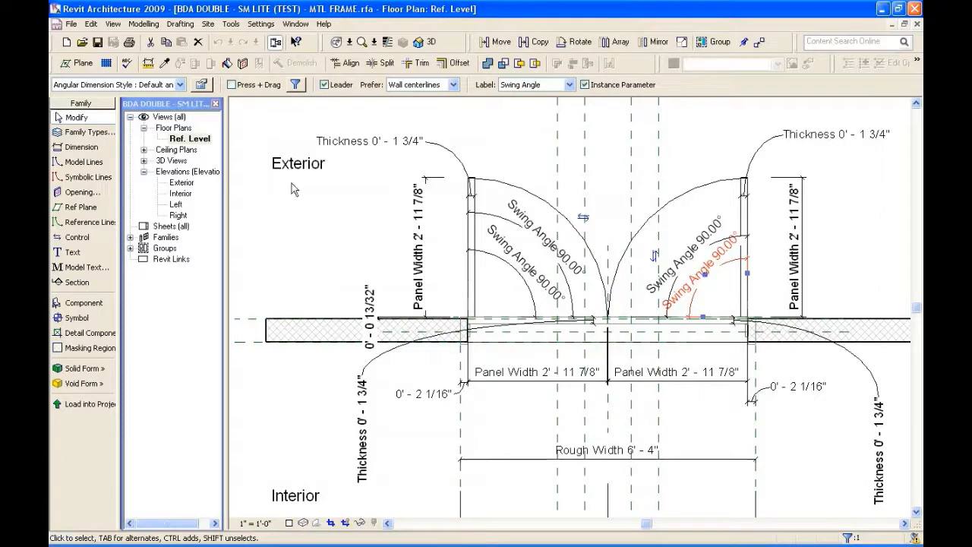
# Check the panel's Thickness dimension and its parameter in Family Types, and close the dialog without changes
pyautogui.click(371, 144)
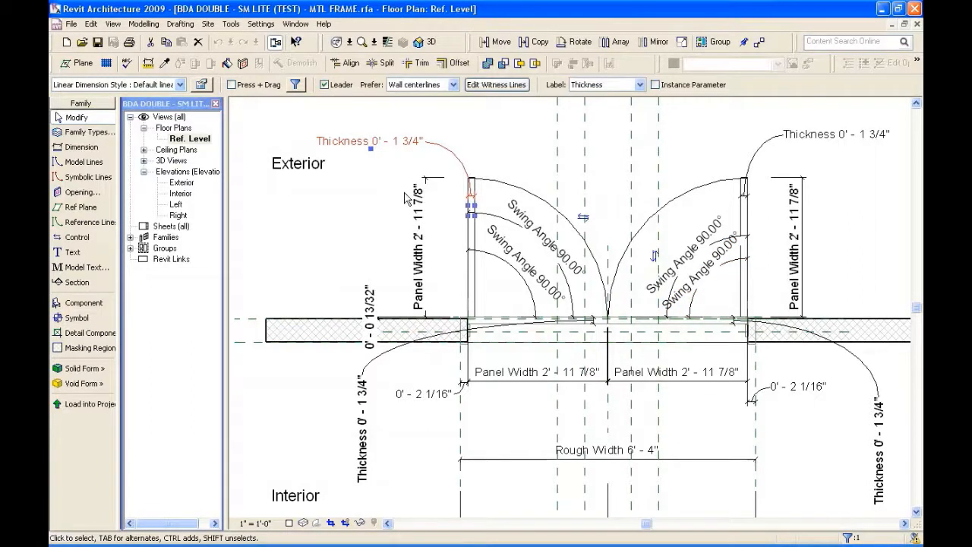
pyautogui.click(173, 107)
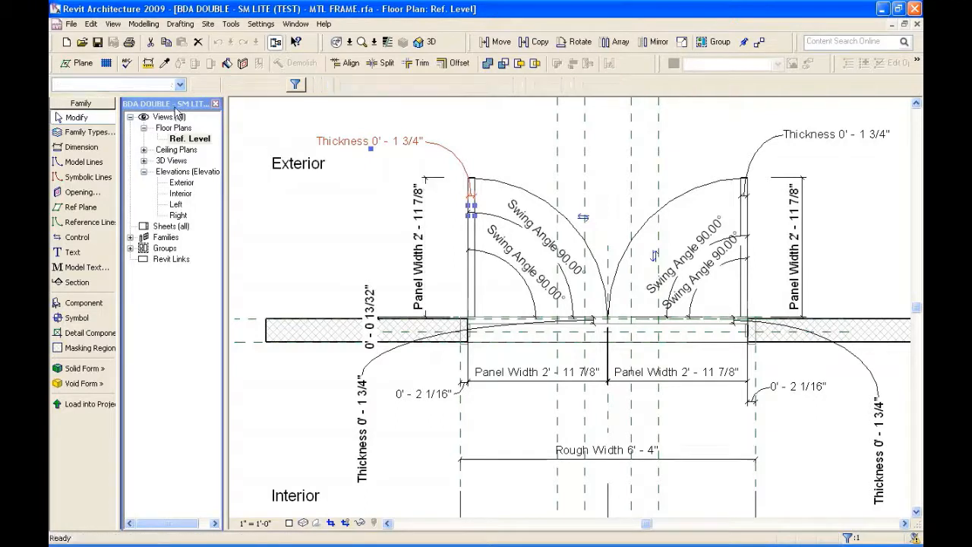
pyautogui.click(83, 131)
pyautogui.moveTo(398, 208); pyautogui.dragTo(443, 208)
pyautogui.click(400, 310)
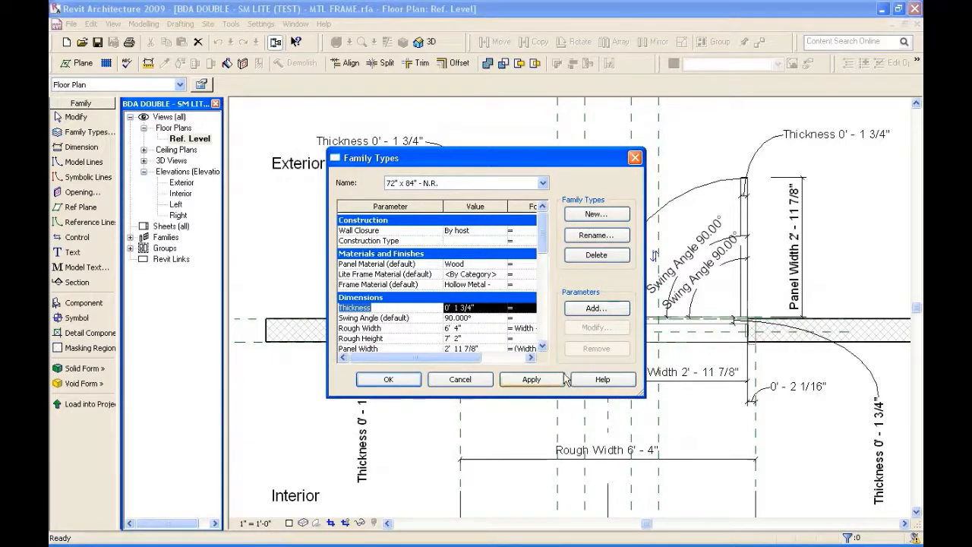
pyautogui.click(460, 379)
pyautogui.click(384, 141)
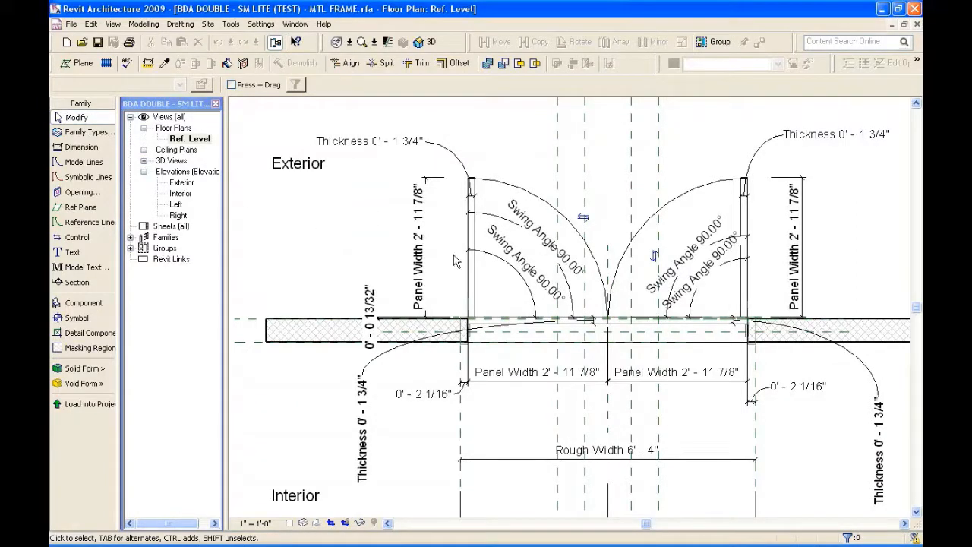
# Switch to the PowerPoint slide show and read the "super doors." question about toggling void extrusions
pyautogui.hotkey('alt', 'Tab')
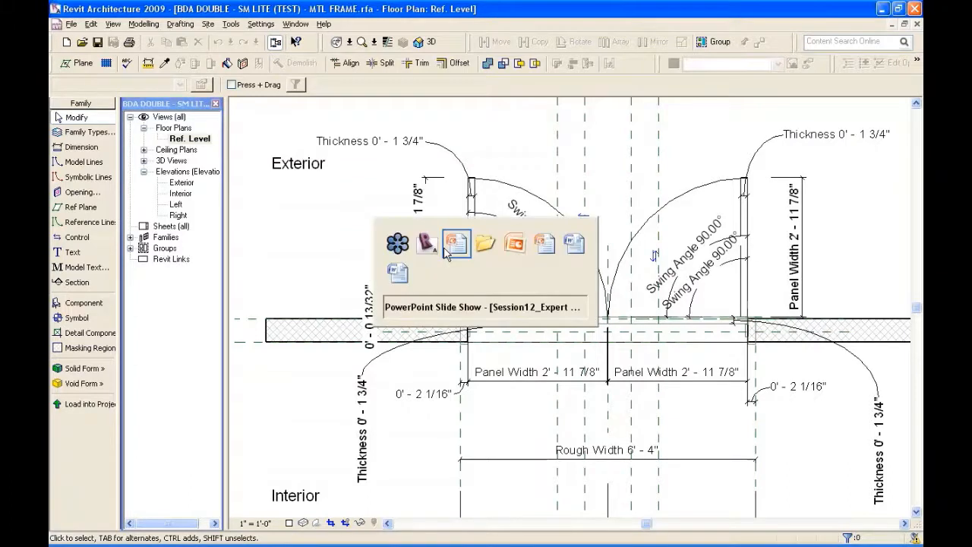
pyautogui.hotkey('alt', 'Tab')
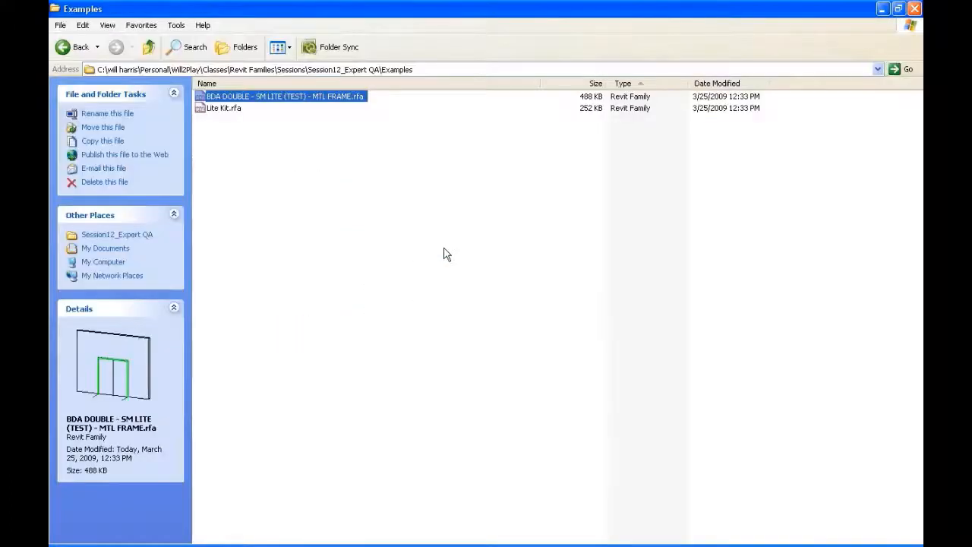
pyautogui.hotkey('alt', 'Tab')
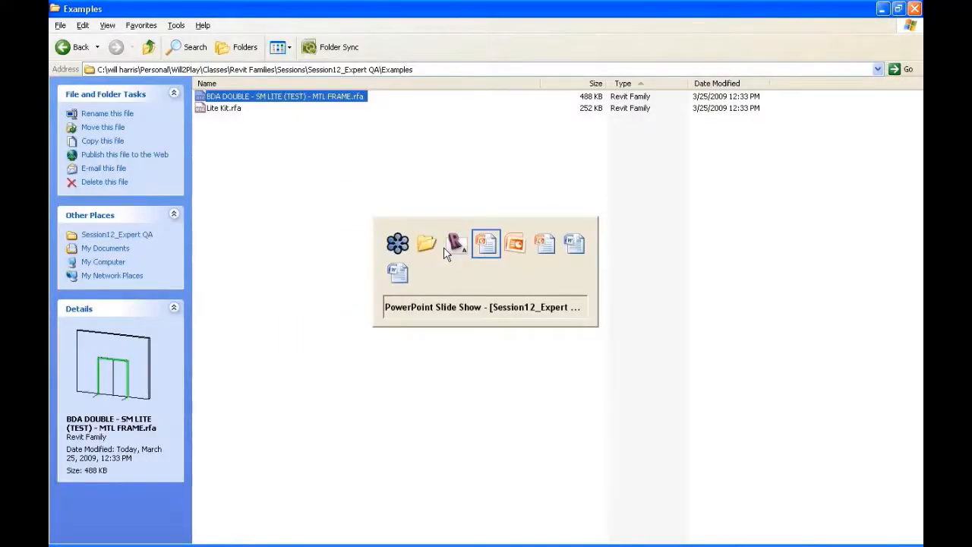
pyautogui.hotkey('alt', 'Tab')
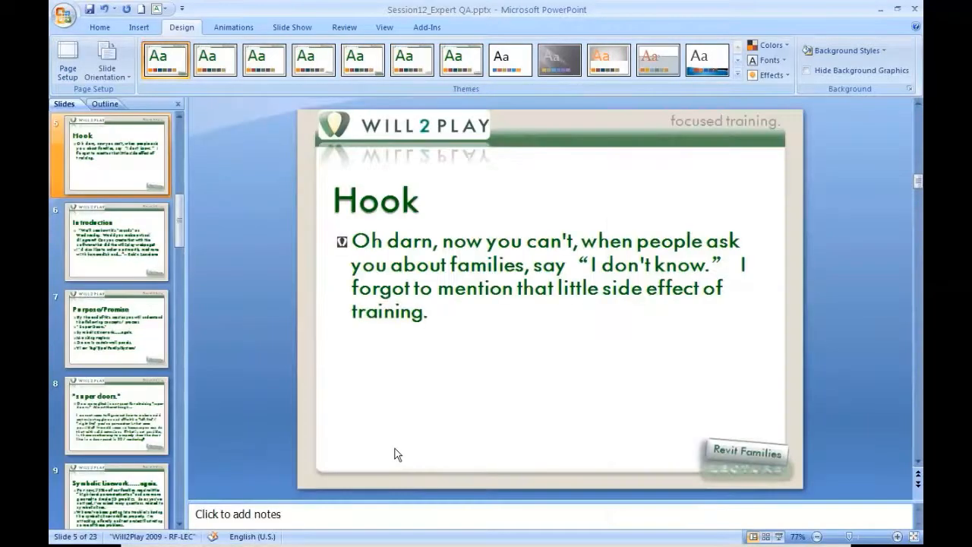
pyautogui.hotkey('alt', 'Tab')
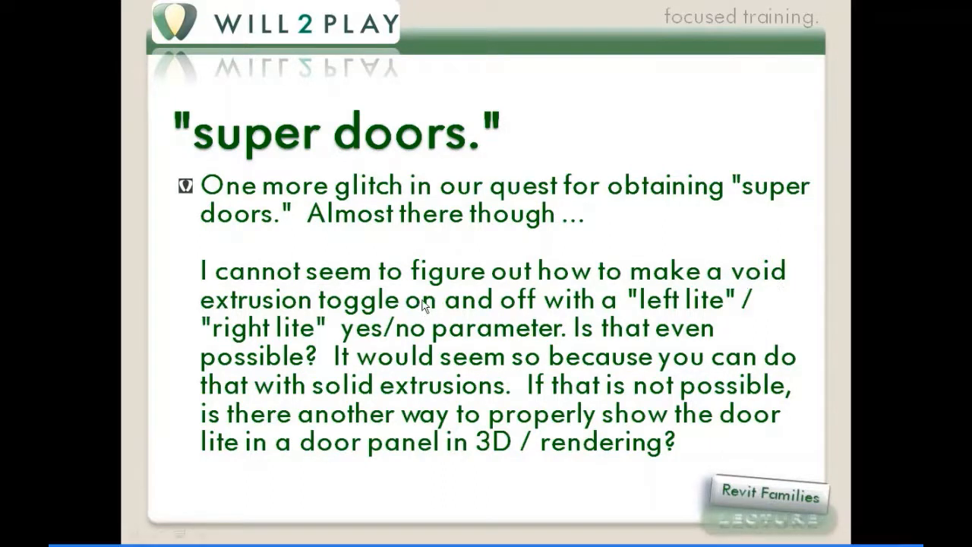
# Switch back to Revit and open the 3D view of the double-door family
pyautogui.hotkey('alt', 'Tab')
pyautogui.press('Tab')
pyautogui.press('Tab')
pyautogui.press('Tab')
pyautogui.press('Tab')
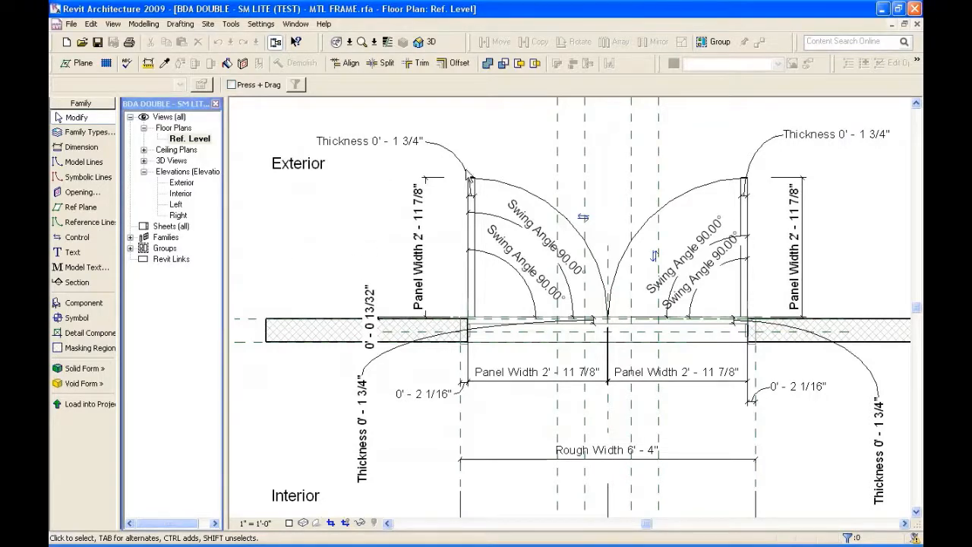
pyautogui.scroll(-3, 531, 349)
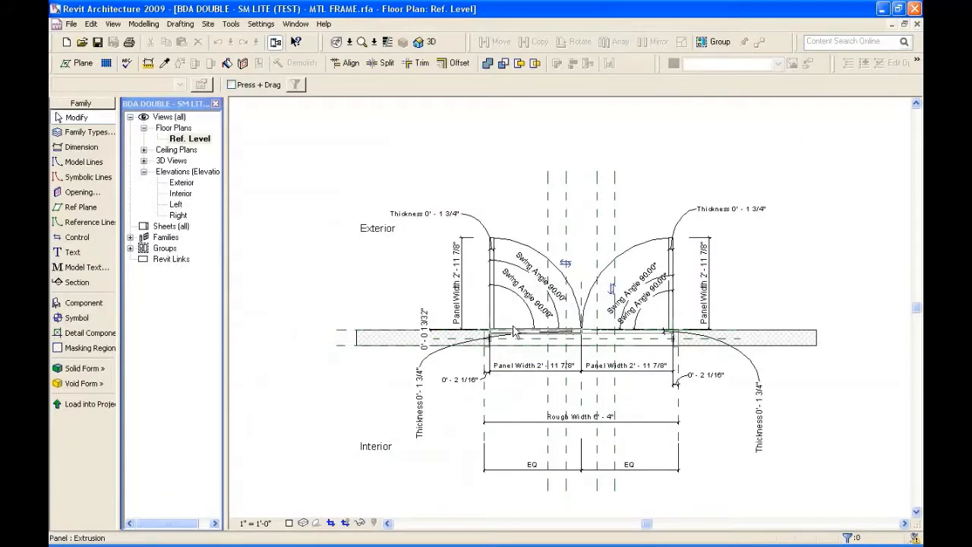
pyautogui.click(424, 42)
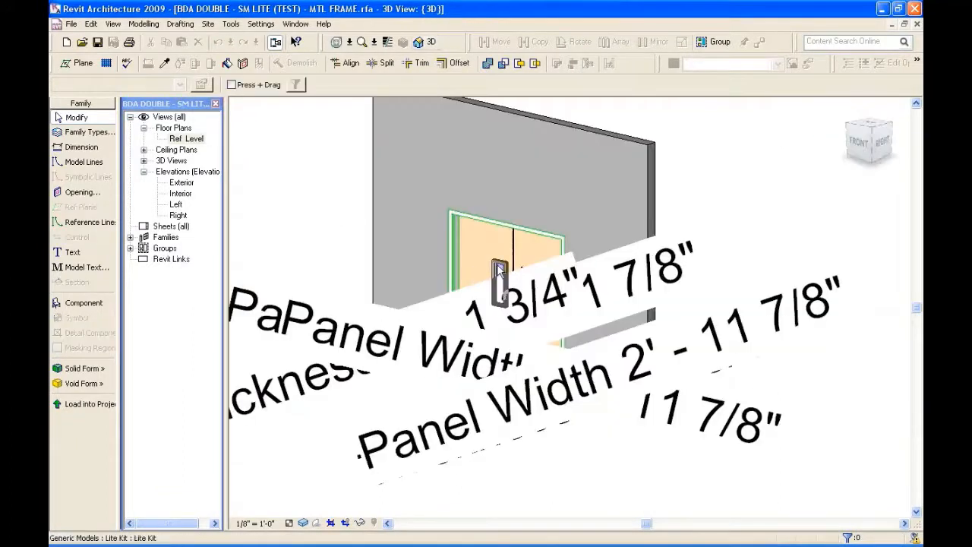
# Select the Lite Kit component in the left door panel and open the Exterior elevation
pyautogui.click(502, 257)
pyautogui.scroll(1, 502, 251)
pyautogui.scroll(3, 496, 245)
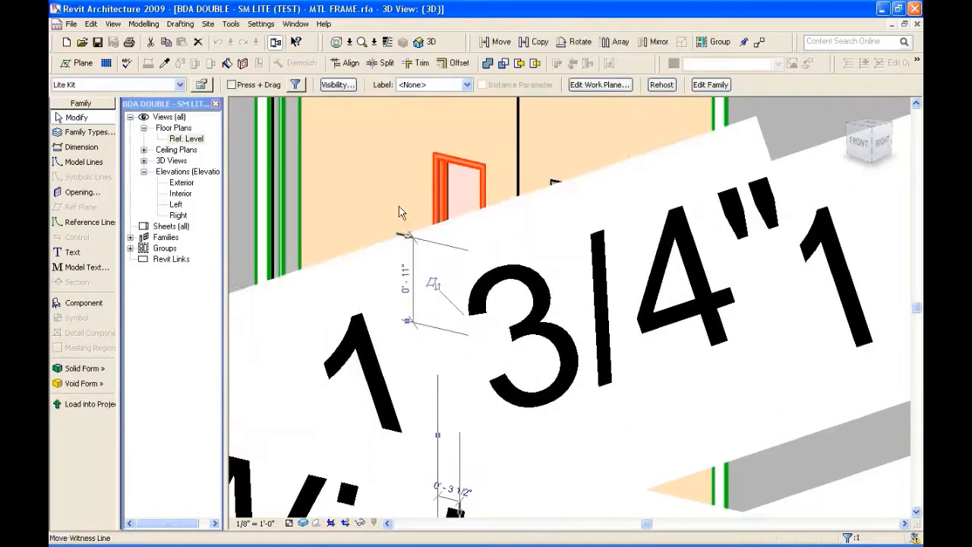
pyautogui.press('Escape')
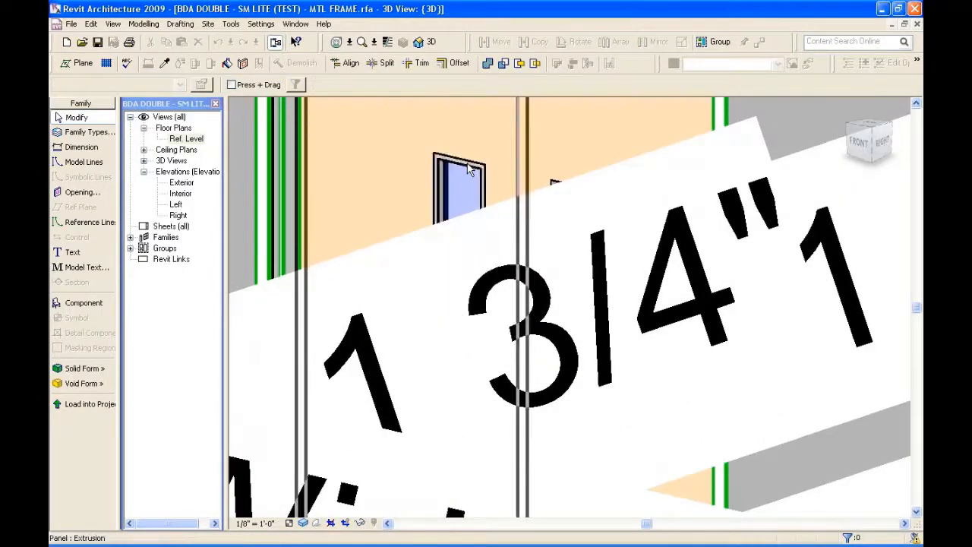
pyautogui.click(467, 165)
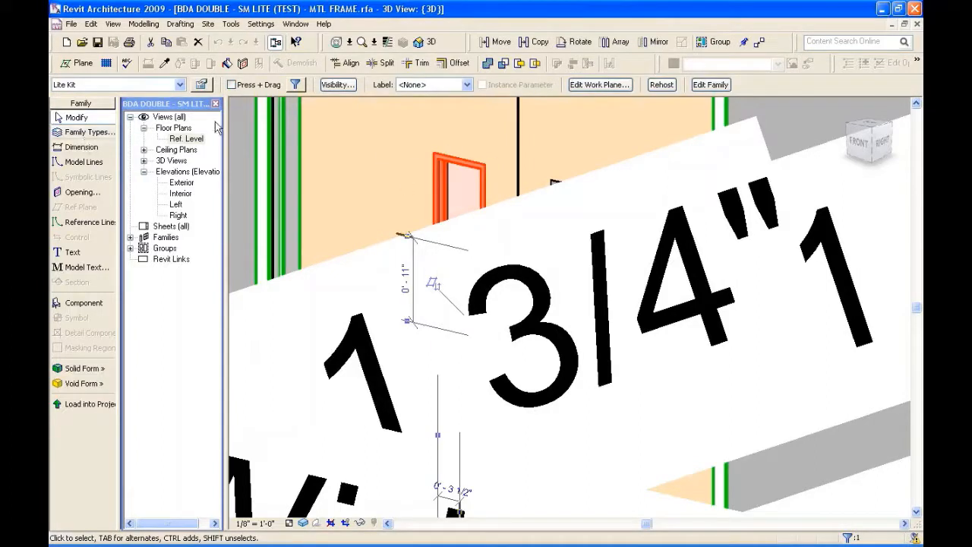
pyautogui.click(181, 183)
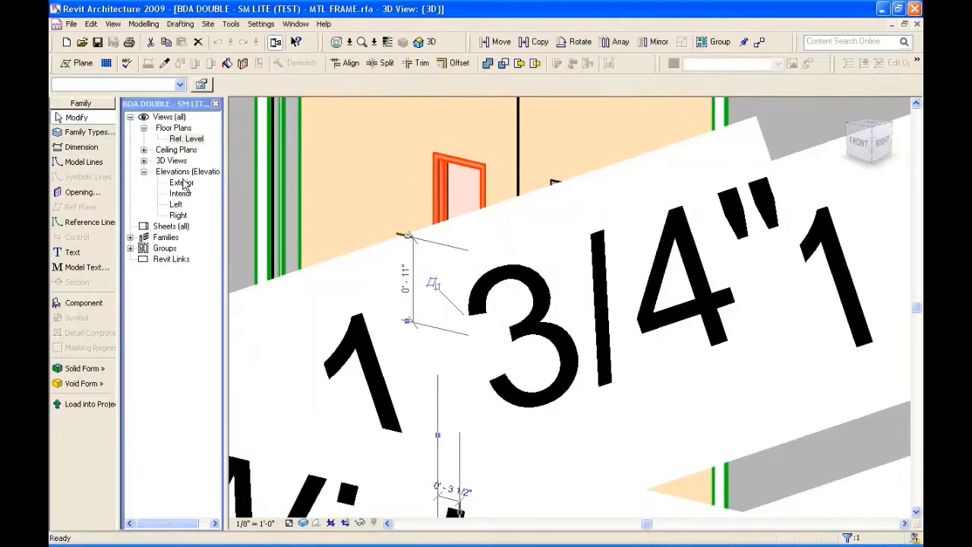
pyautogui.doubleClick(183, 187)
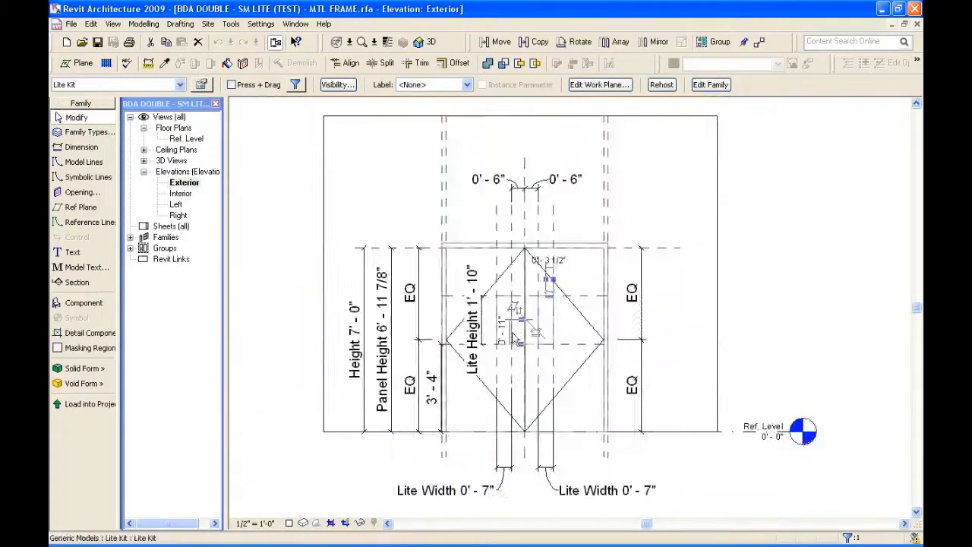
# In the shaded elevation, move the left Lite Kit sideways out of its opening, about 1'-3" from the opening's right edge
pyautogui.click(485, 313)
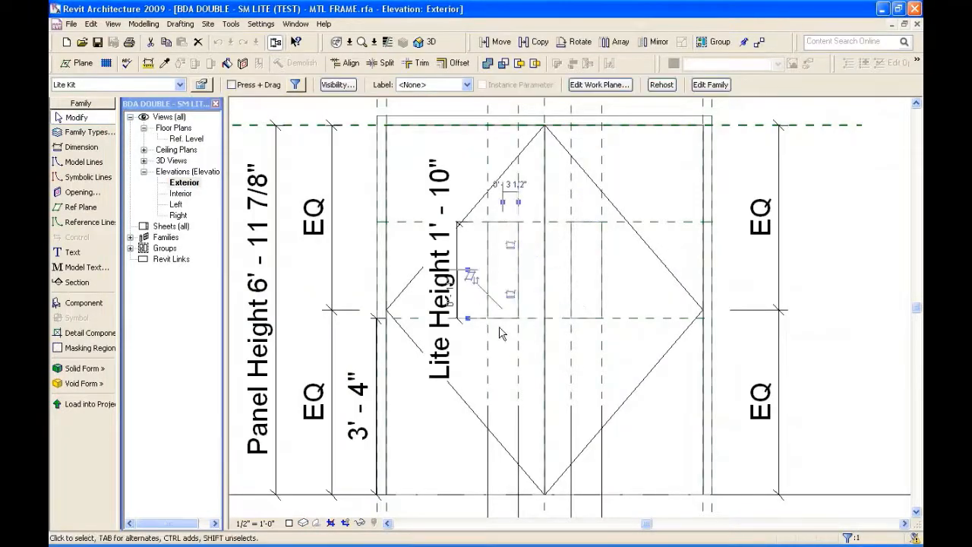
pyautogui.scroll(3, 498, 322)
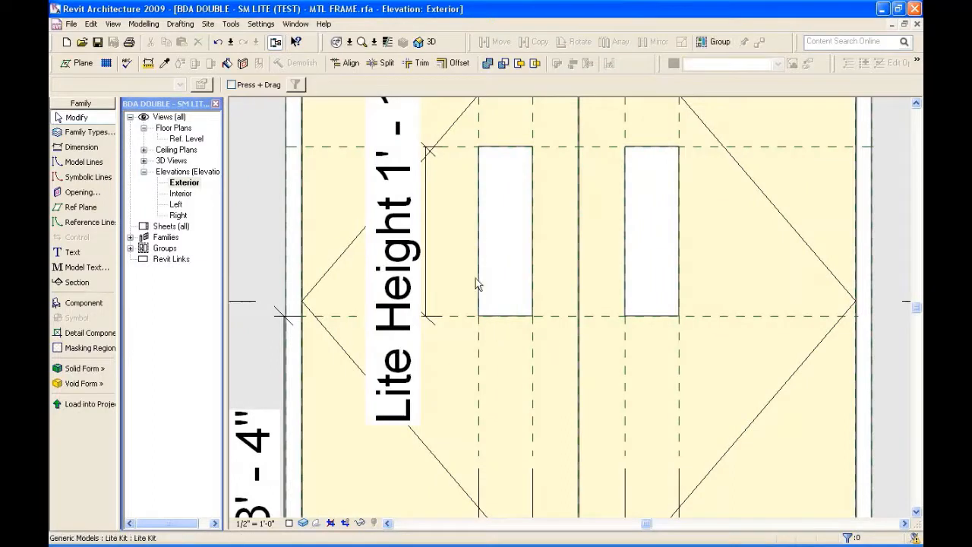
pyautogui.click(479, 291)
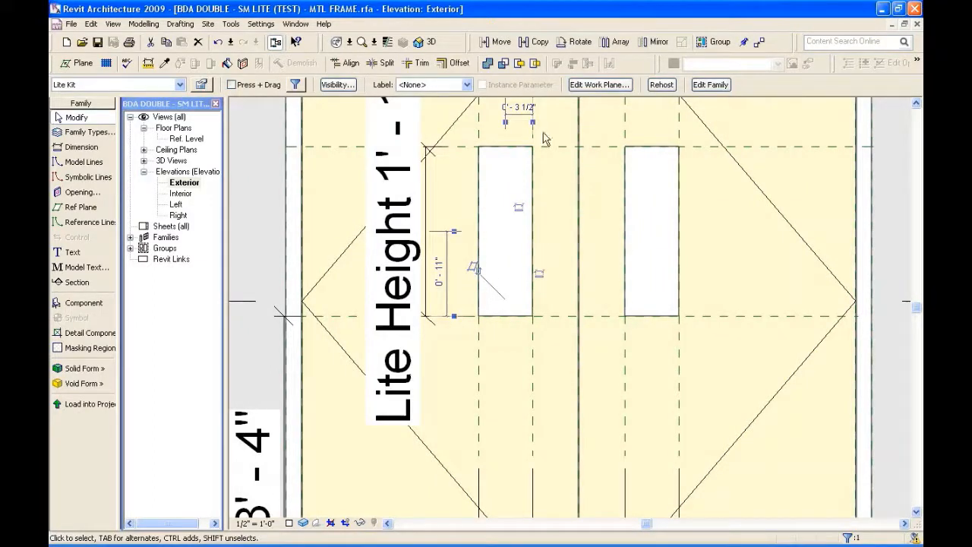
pyautogui.moveTo(480, 202); pyautogui.dragTo(395, 216)
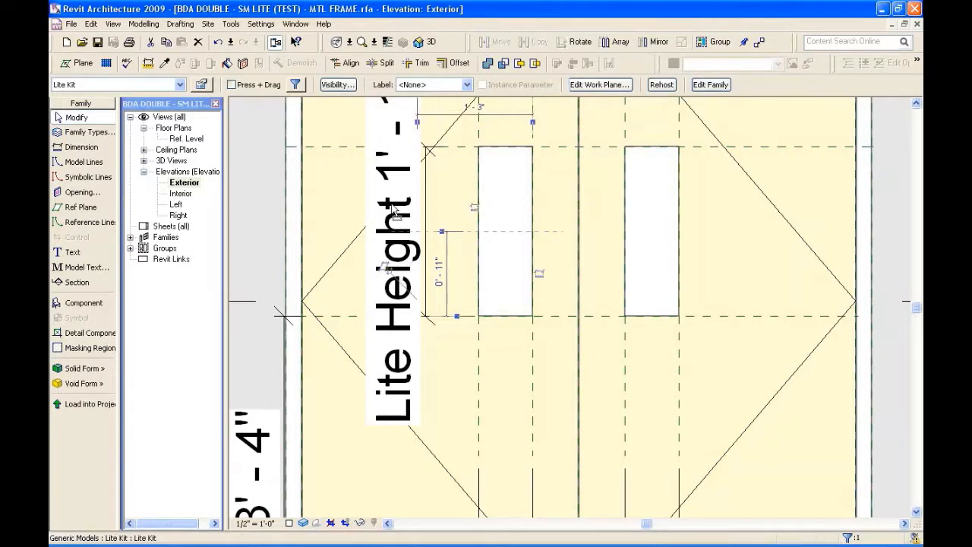
# Inspect the element properties of the left lite's cut extrusion, close them unchanged and select the extrusion again
pyautogui.click(480, 177)
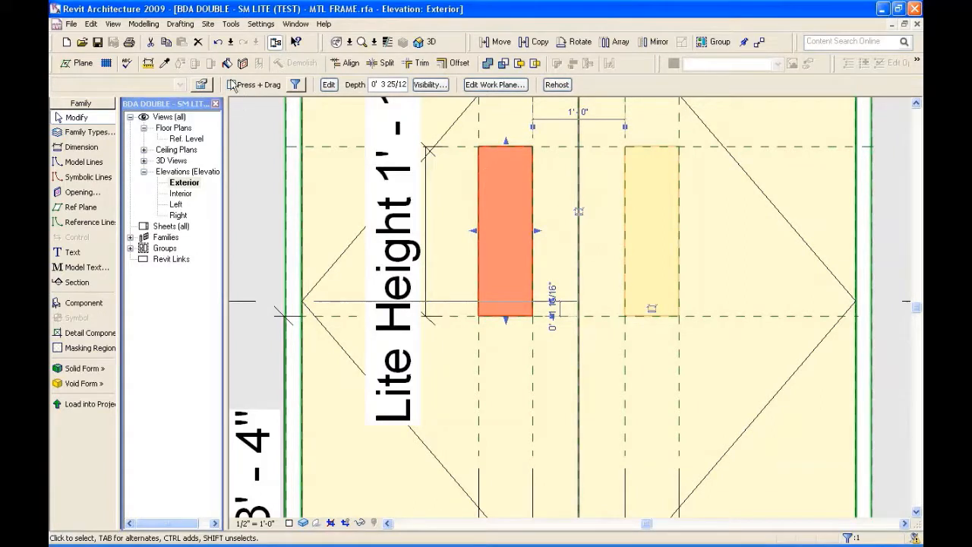
pyautogui.click(202, 85)
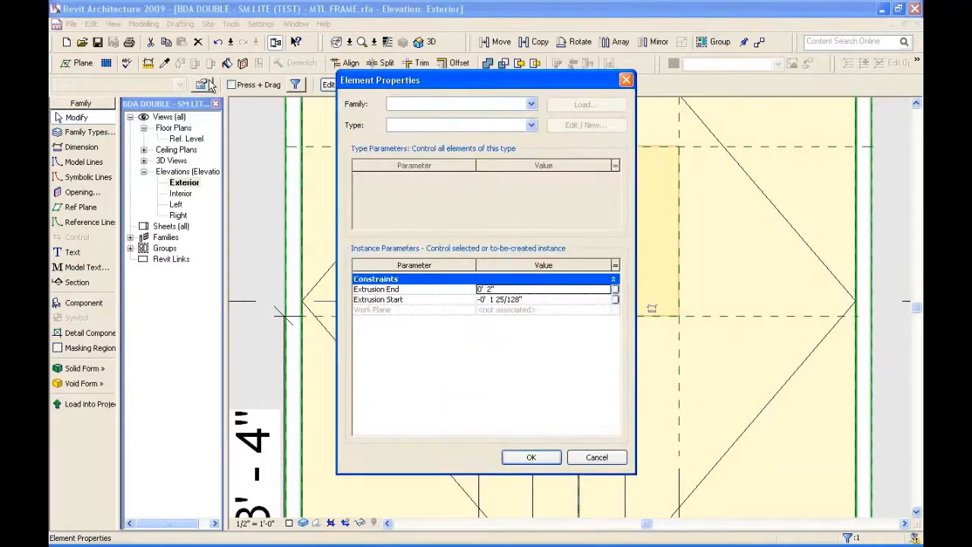
pyautogui.press('Escape')
pyautogui.press('Escape')
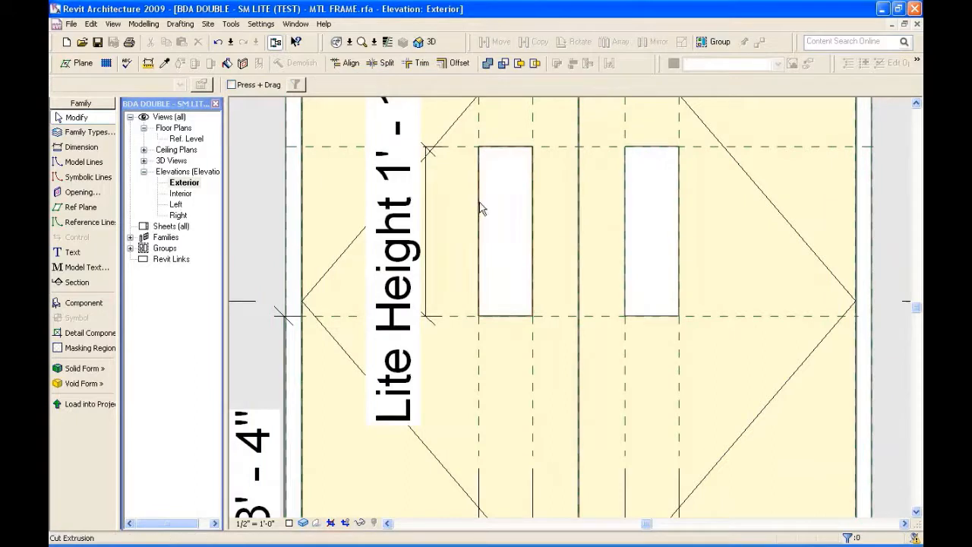
pyautogui.click(478, 203)
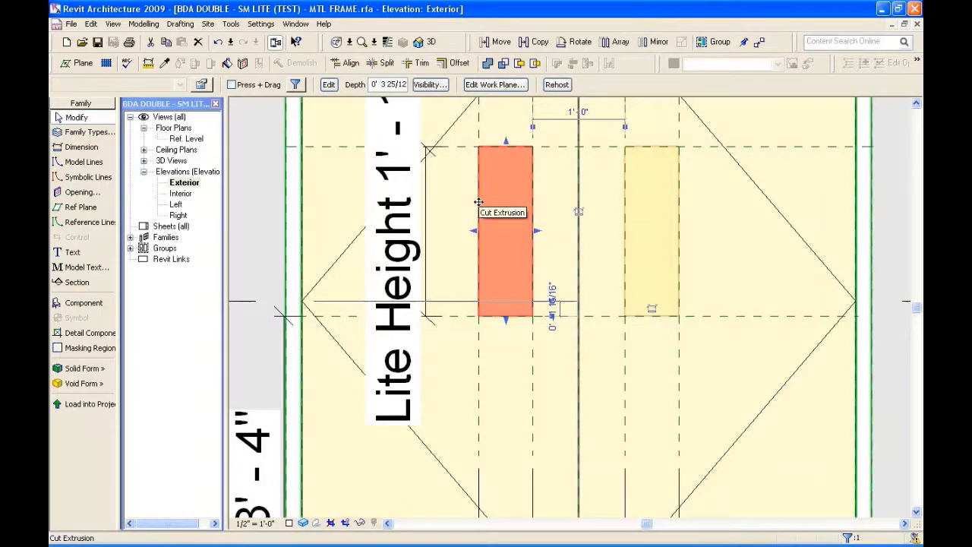
# Open the 3D view of the door family and temporarily hide the dimensions category covering the doors
pyautogui.click(425, 42)
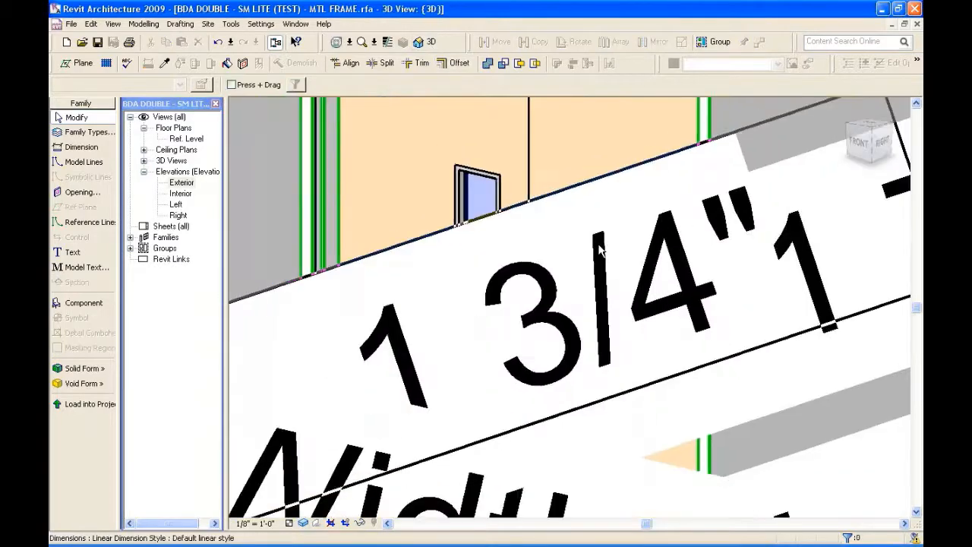
pyautogui.scroll(-4, 600, 250)
pyautogui.keyDown('shift'); pyautogui.moveTo(691, 296); pyautogui.dragTo(762, 297, button='middle'); pyautogui.keyUp('shift')
pyautogui.click(725, 341)
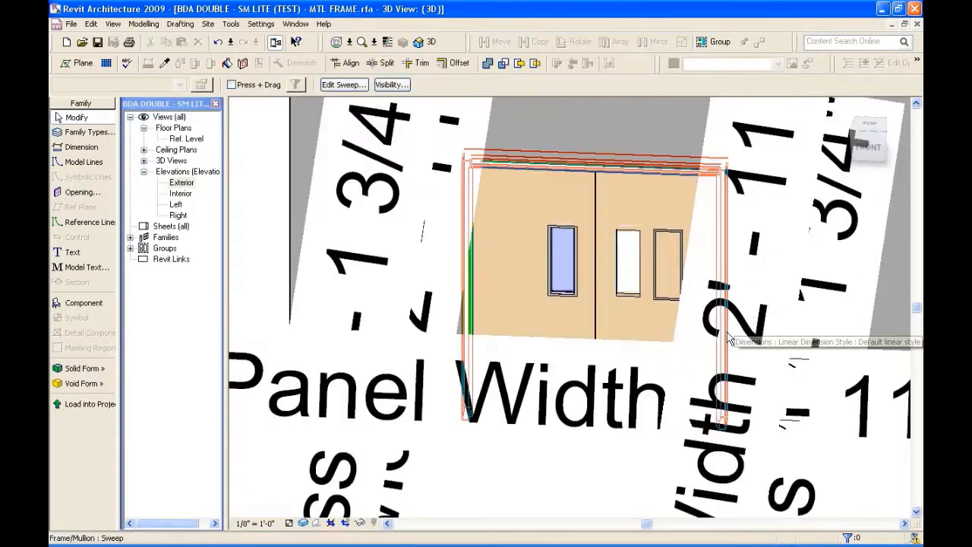
pyautogui.click(585, 445)
pyautogui.click(431, 499)
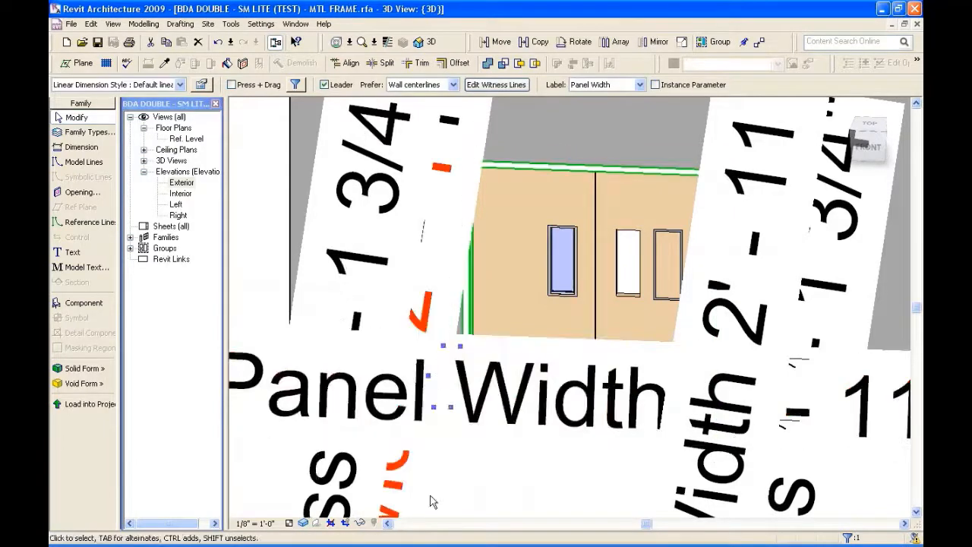
pyautogui.keyDown('ctrl'); pyautogui.click(343, 471); pyautogui.keyUp('ctrl')
pyautogui.press('h')
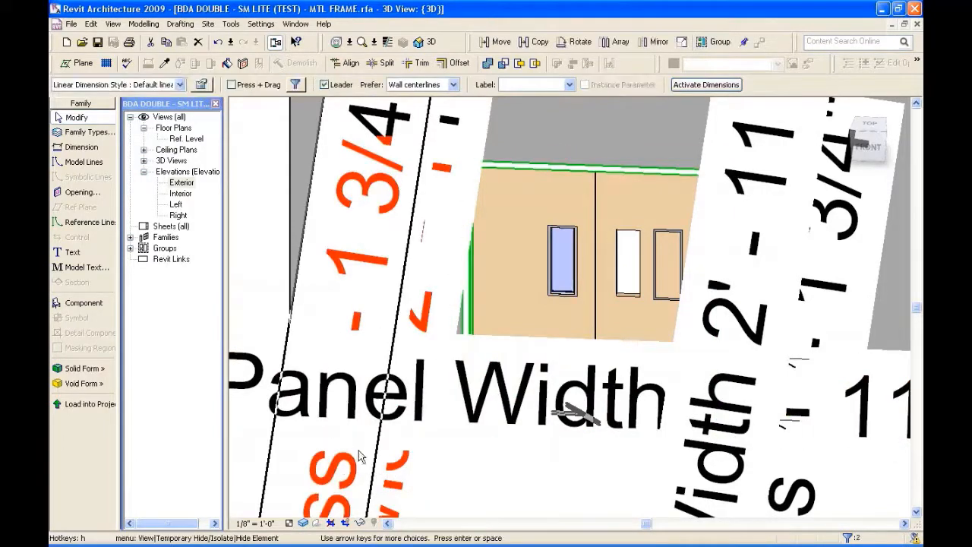
pyautogui.press('h')
pyautogui.scroll(-1, 543, 410)
pyautogui.scroll(2, 544, 357)
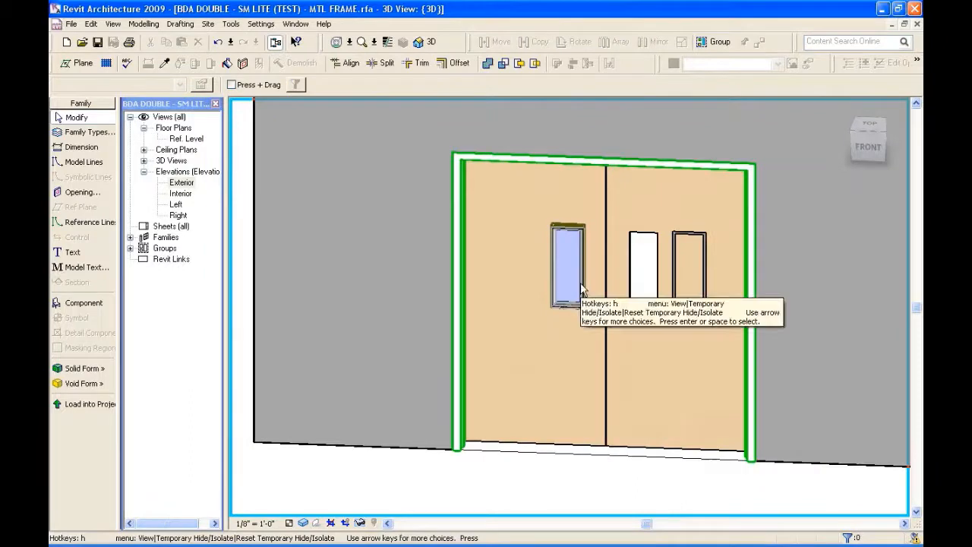
# Try to move the cut extrusion in the right-hand door panel, beside the displaced Lite Kit
pyautogui.scroll(1, 582, 277)
pyautogui.click(666, 275)
pyautogui.click(669, 273)
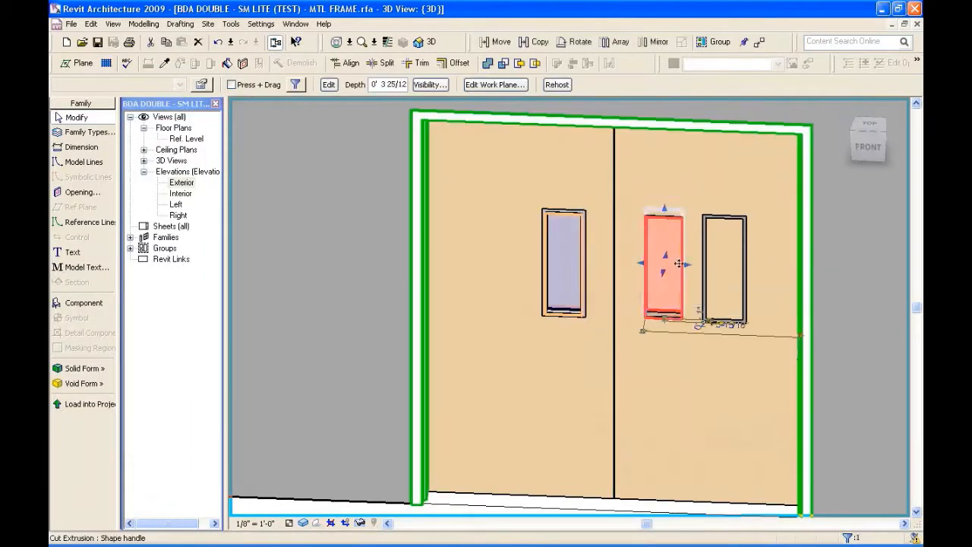
pyautogui.scroll(3, 687, 275)
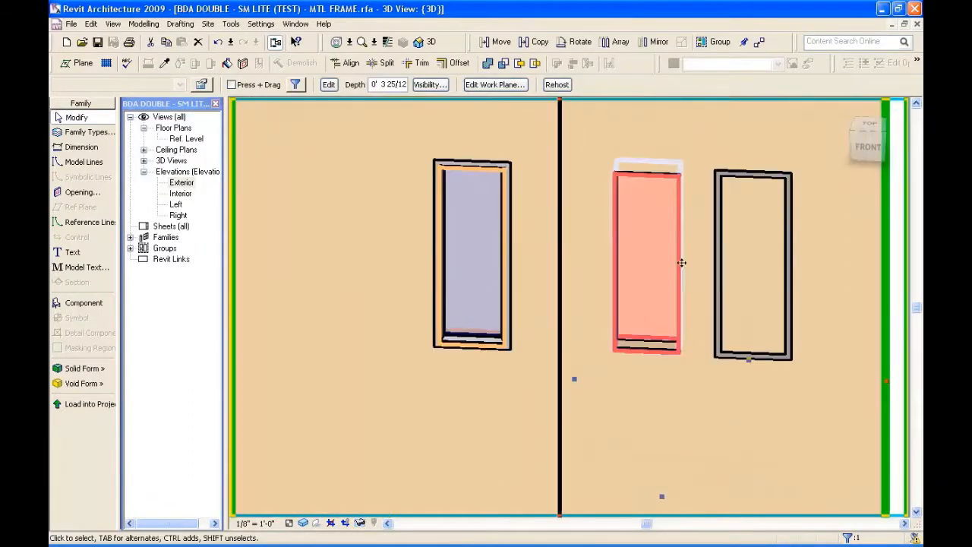
pyautogui.press('Escape')
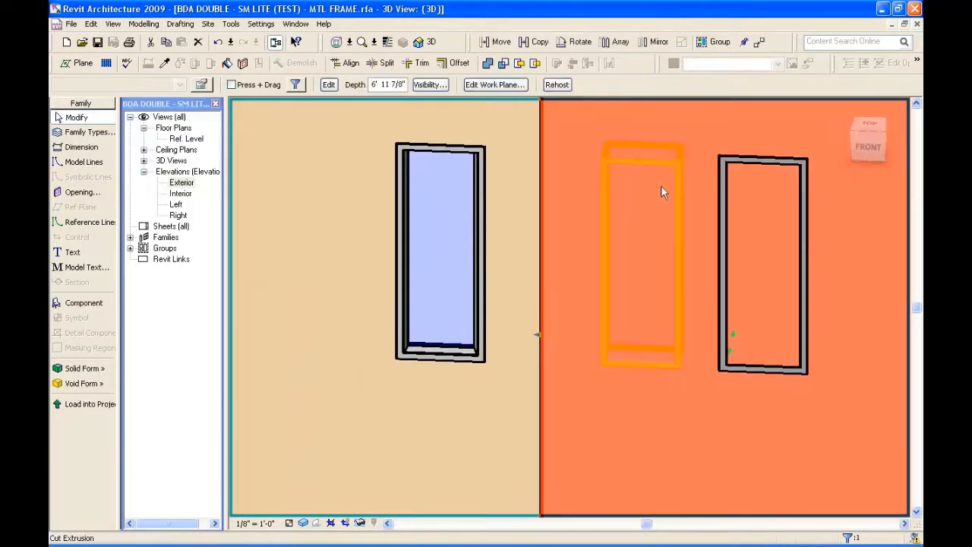
pyautogui.click(660, 187)
pyautogui.moveTo(640, 272); pyautogui.dragTo(631, 300)
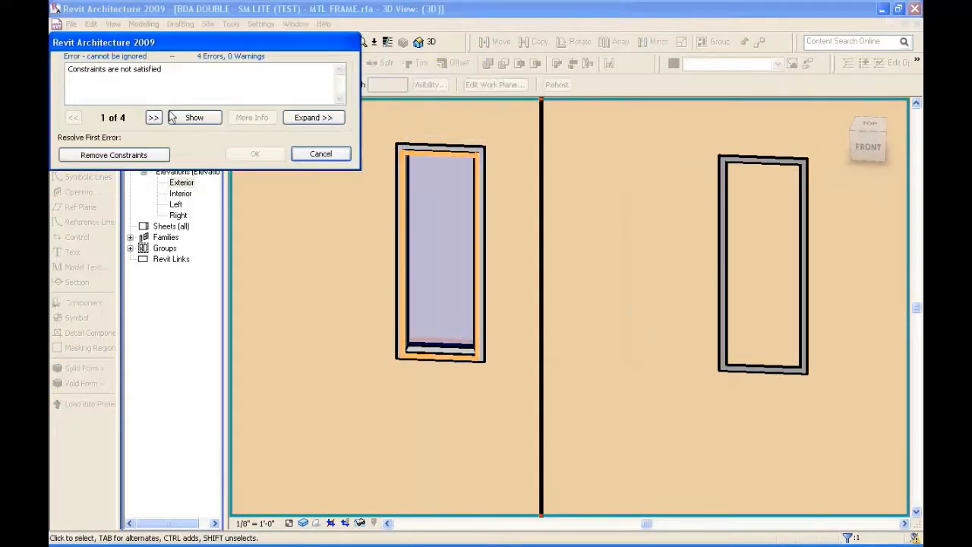
pyautogui.click(114, 155)
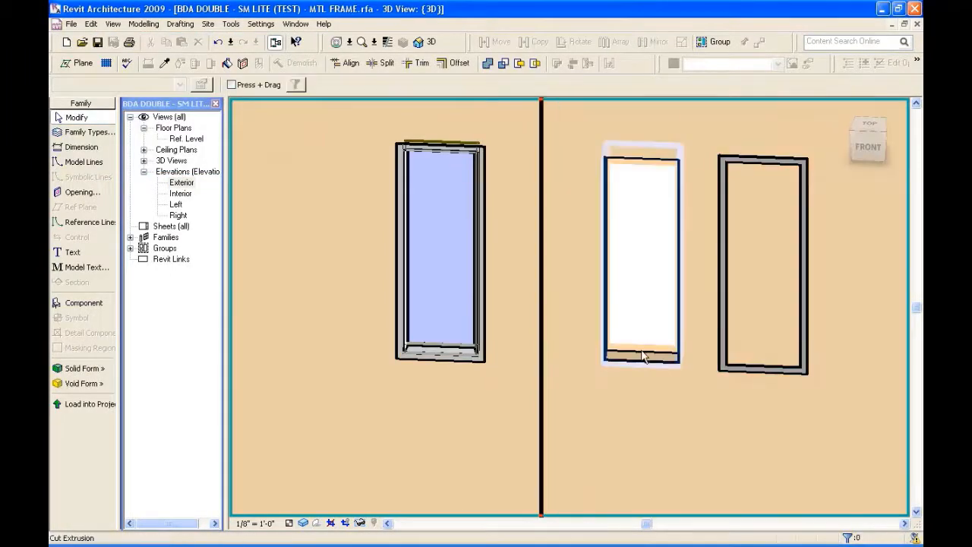
# Select the right-hand panel's cut extrusion, view it at an angle and examine its extrusion start, end and work plane properties
pyautogui.click(647, 326)
pyautogui.keyDown('shift'); pyautogui.moveTo(646, 271); pyautogui.dragTo(644, 260, button='middle'); pyautogui.keyUp('shift')
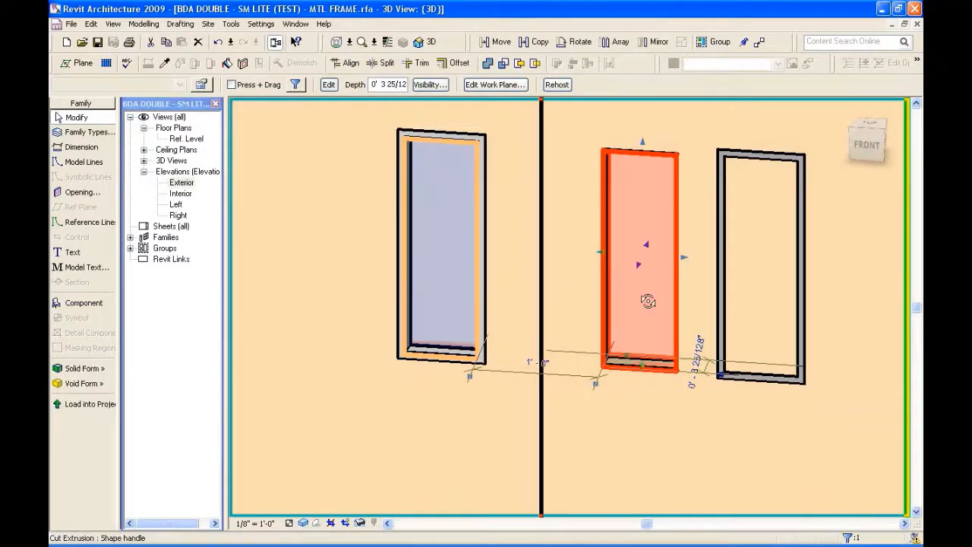
pyautogui.keyDown('shift'); pyautogui.moveTo(647, 305); pyautogui.dragTo(720, 293, button='middle'); pyautogui.keyUp('shift')
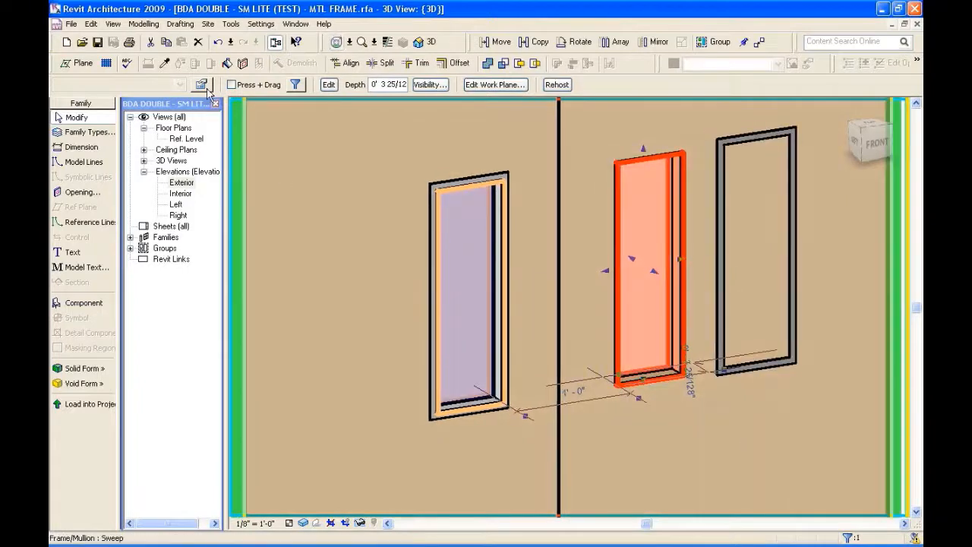
pyautogui.click(203, 86)
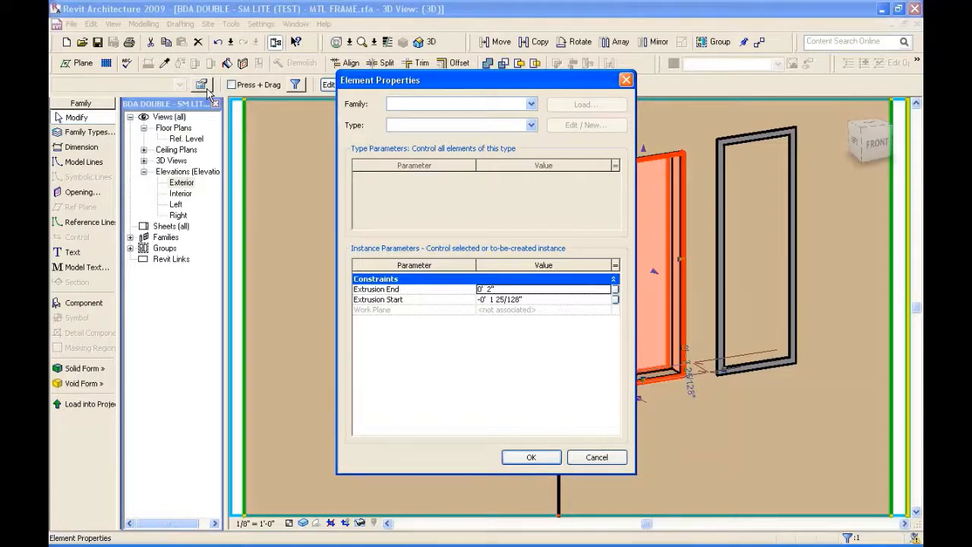
pyautogui.moveTo(554, 73); pyautogui.dragTo(374, 72)
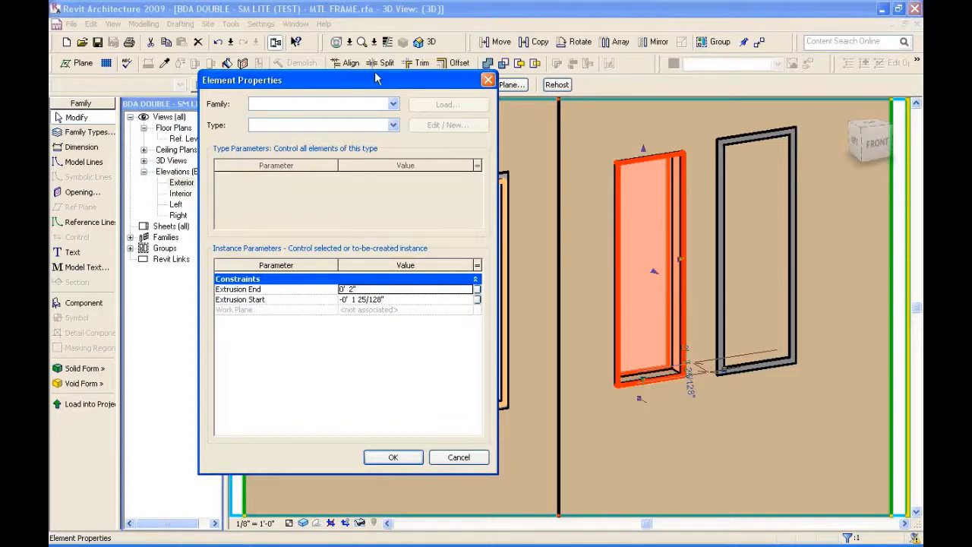
pyautogui.press('Escape')
pyautogui.press('Escape')
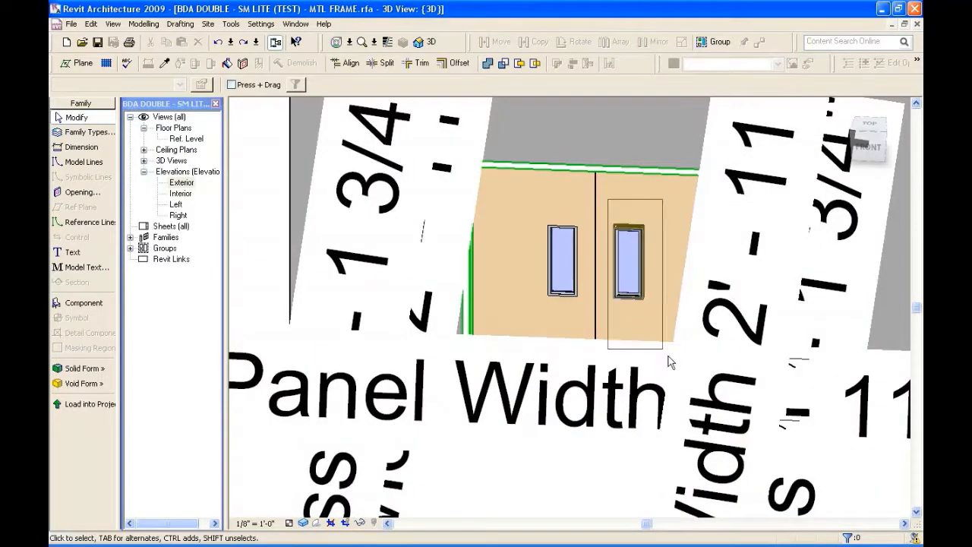
# Delete the Lite Kit and its cut extrusion from the right-hand door panel
pyautogui.click(666, 336)
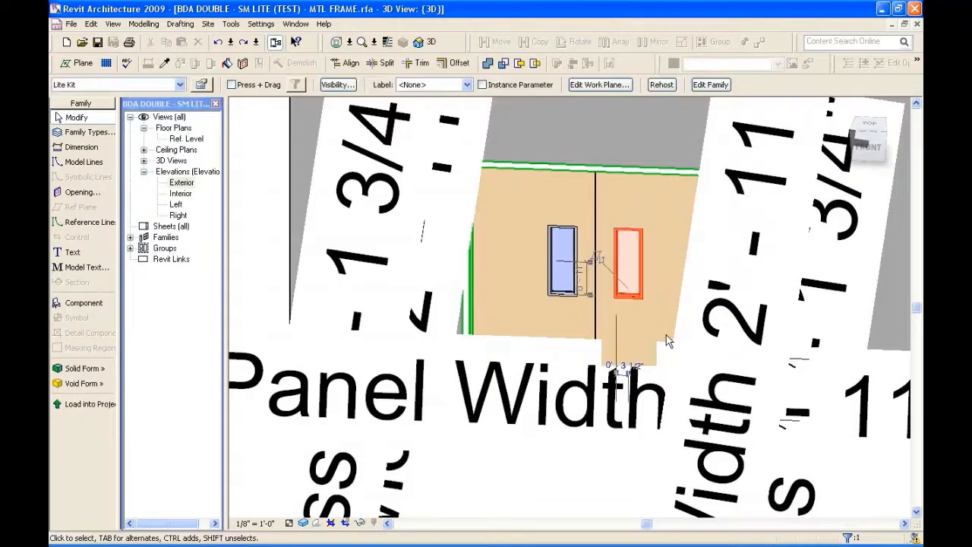
pyautogui.press('Delete')
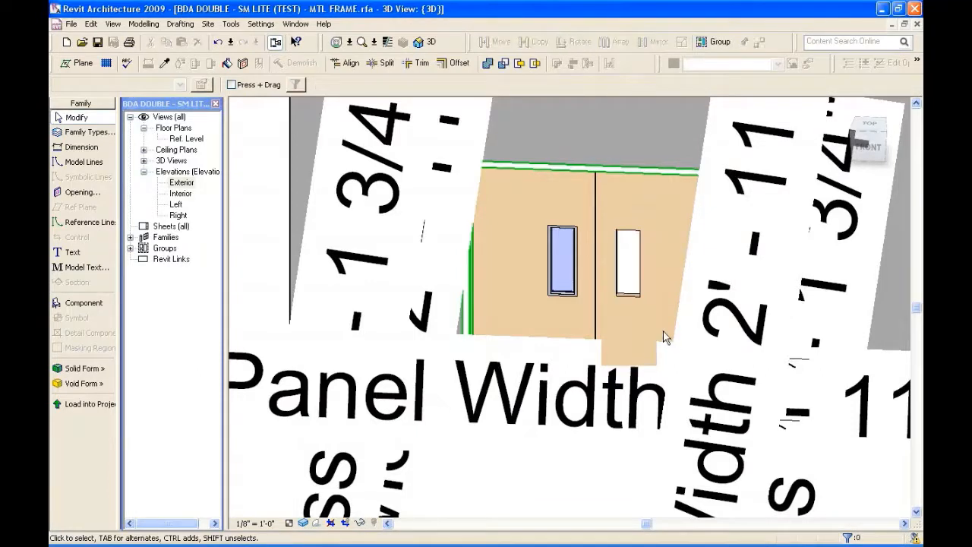
pyautogui.click(643, 290)
pyautogui.press('Delete')
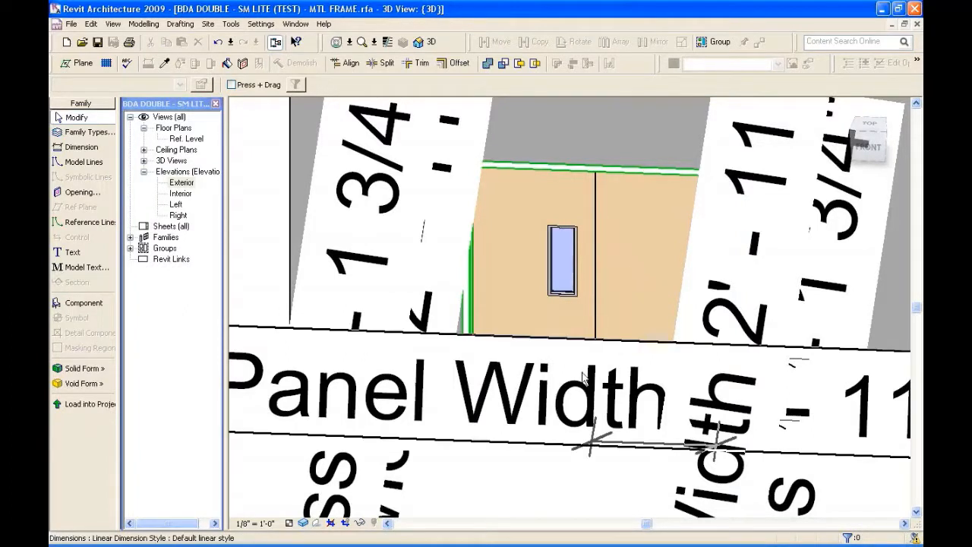
# Check the right-hand panel extrusion, switch to the "super doors" slide to reread the void toggle question, and return to Revit
pyautogui.click(600, 279)
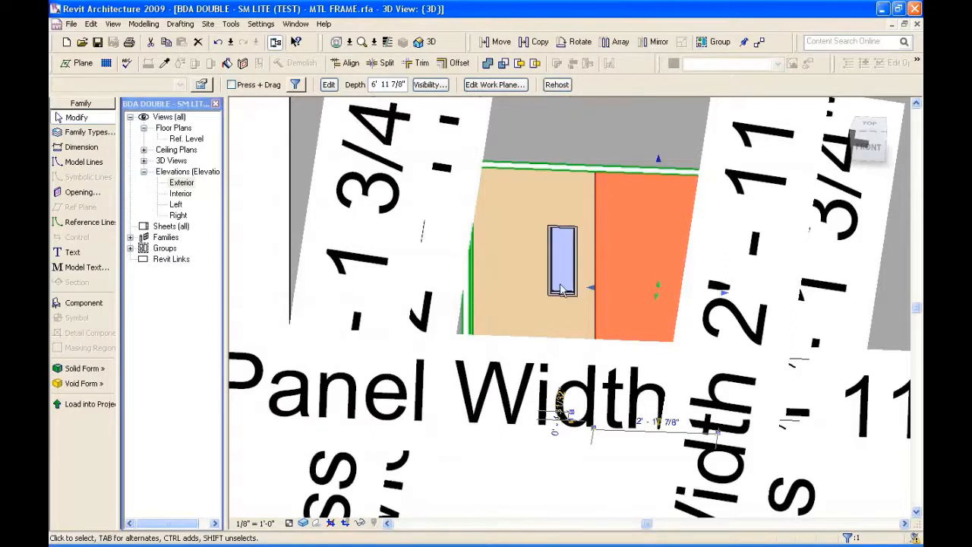
pyautogui.click(531, 444)
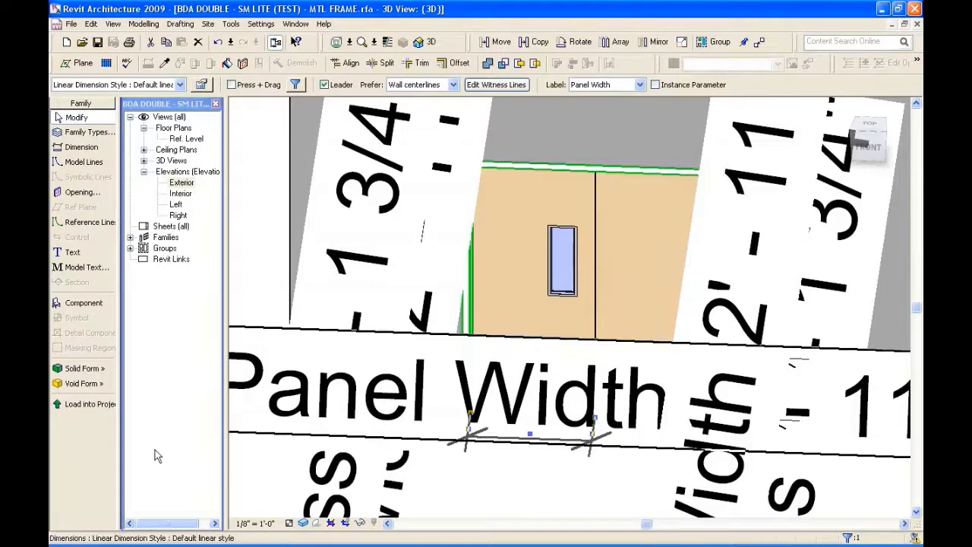
pyautogui.hotkey('alt', 'Tab')
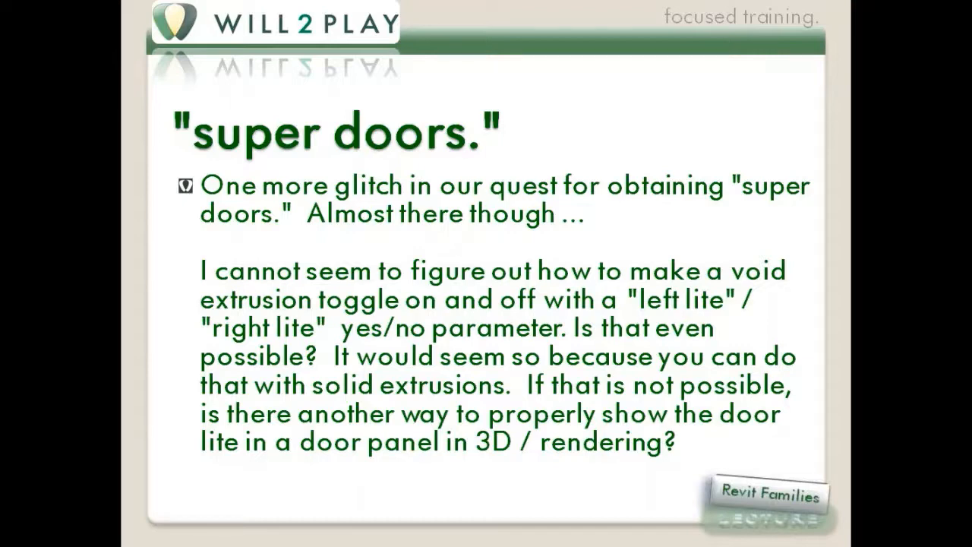
pyautogui.hotkey('alt', 'Tab')
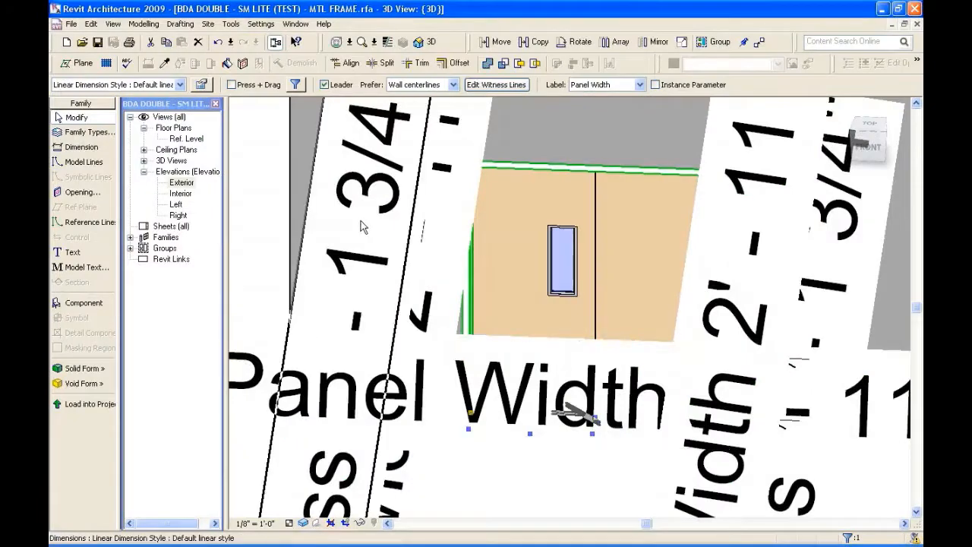
# Temporarily hide all dimensions in the 3D view using Hide Category on a selected Panel Width dimension
pyautogui.scroll(-5, 365, 220)
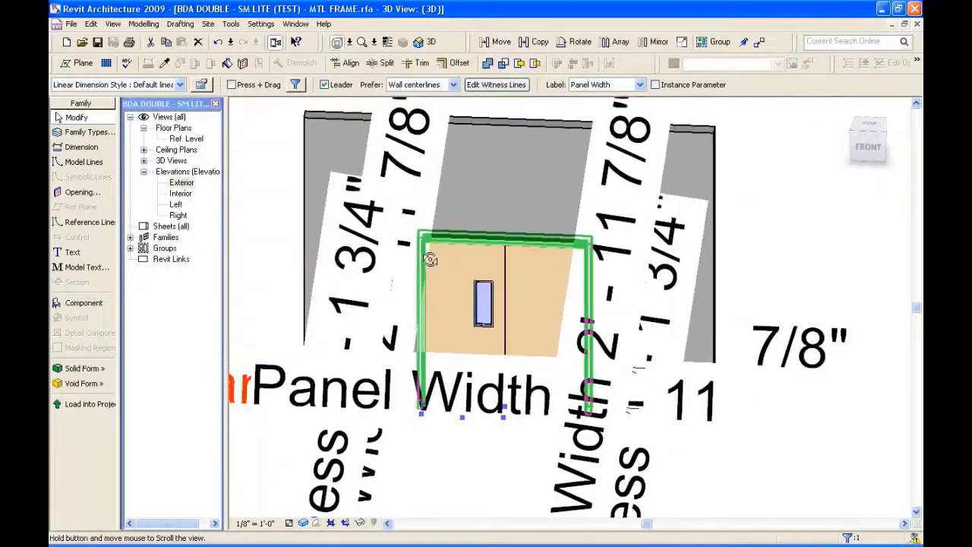
pyautogui.keyDown('shift'); pyautogui.moveTo(429, 259); pyautogui.dragTo(412, 250, button='middle'); pyautogui.keyUp('shift')
pyautogui.click(311, 445)
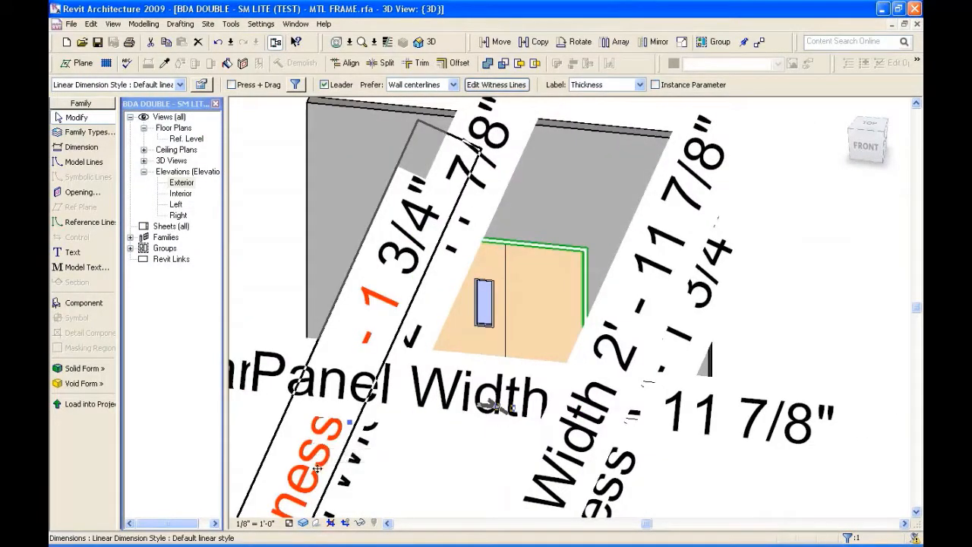
pyautogui.press('h')
pyautogui.click(378, 457)
pyautogui.press('h')
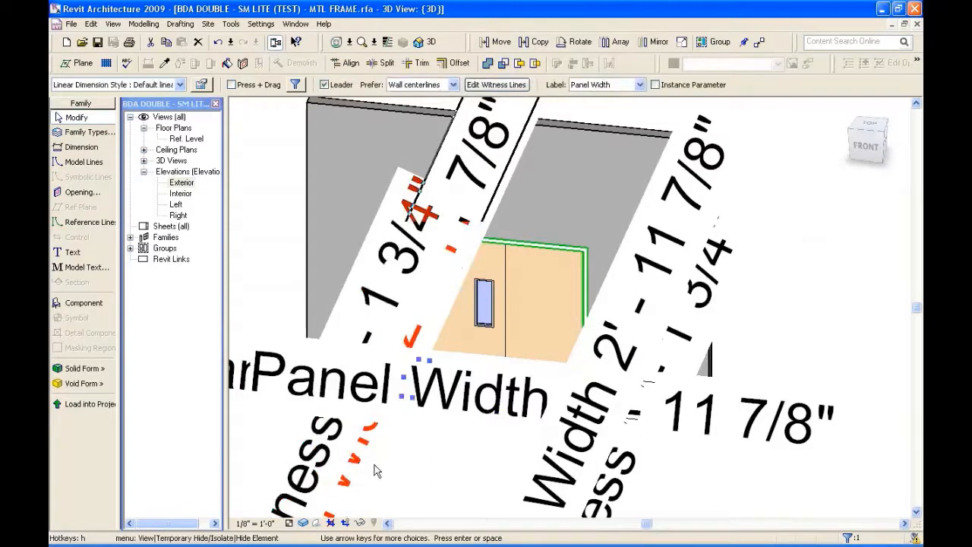
pyautogui.press('c')
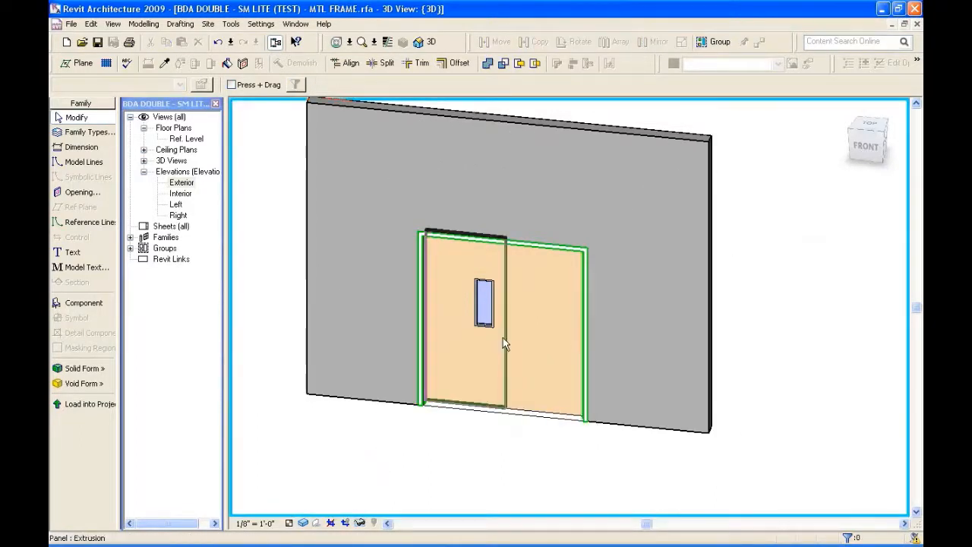
# Inspect the left-hand door panel extrusion, clear the selection and switch back to the "super doors" slide
pyautogui.click(503, 334)
pyautogui.click(503, 333)
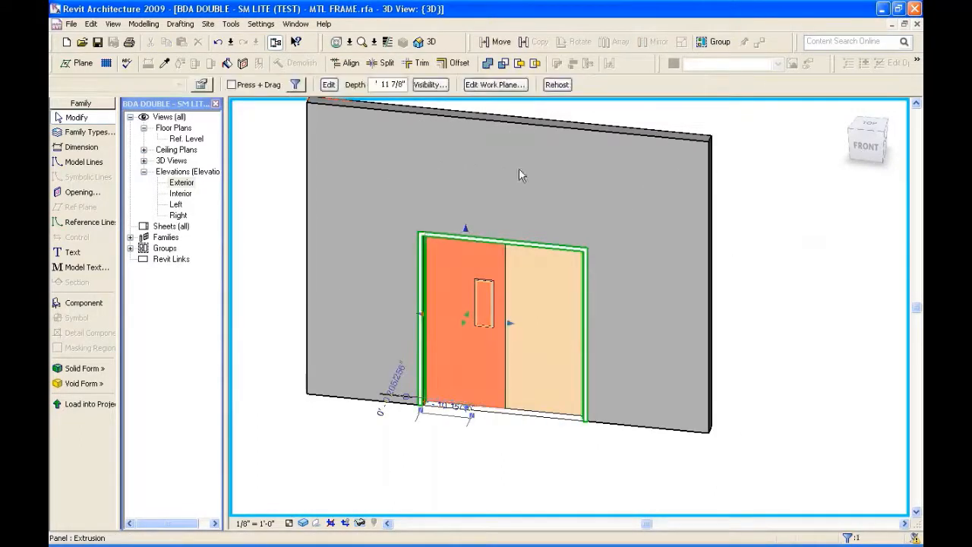
pyautogui.click(559, 85)
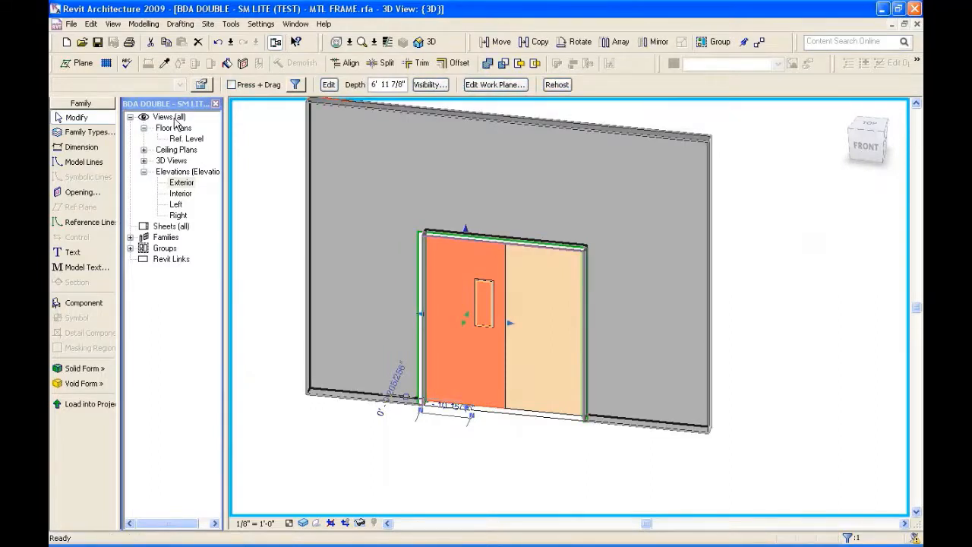
pyautogui.click(244, 184)
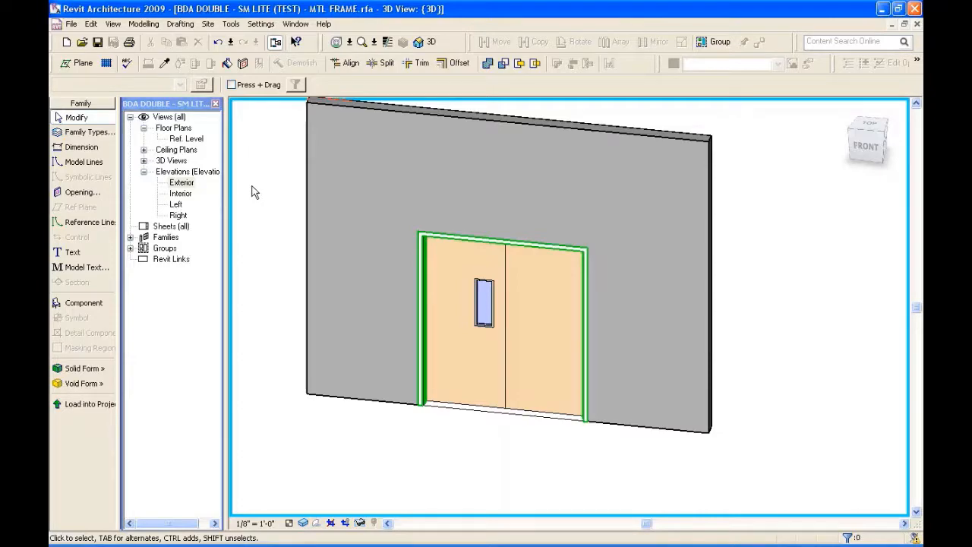
pyautogui.hotkey('alt', 'Tab')
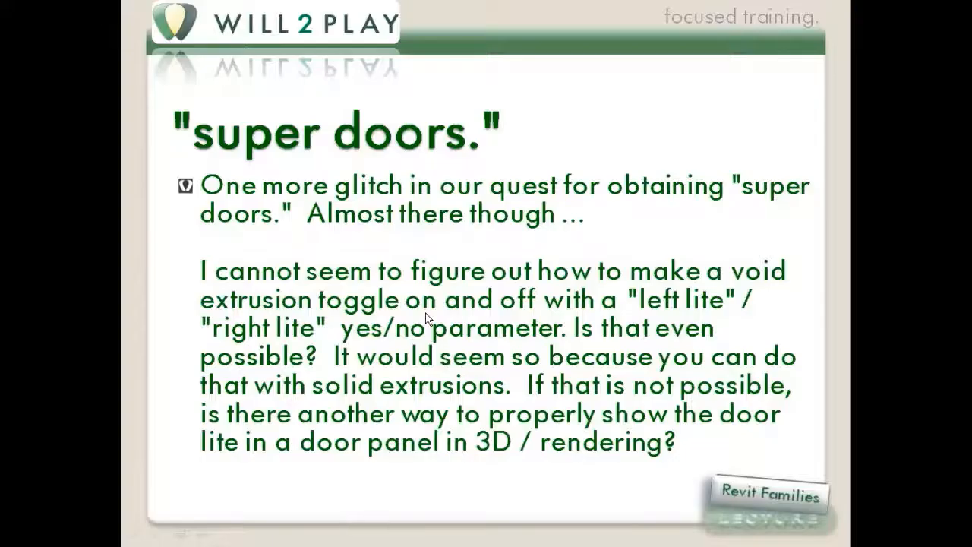